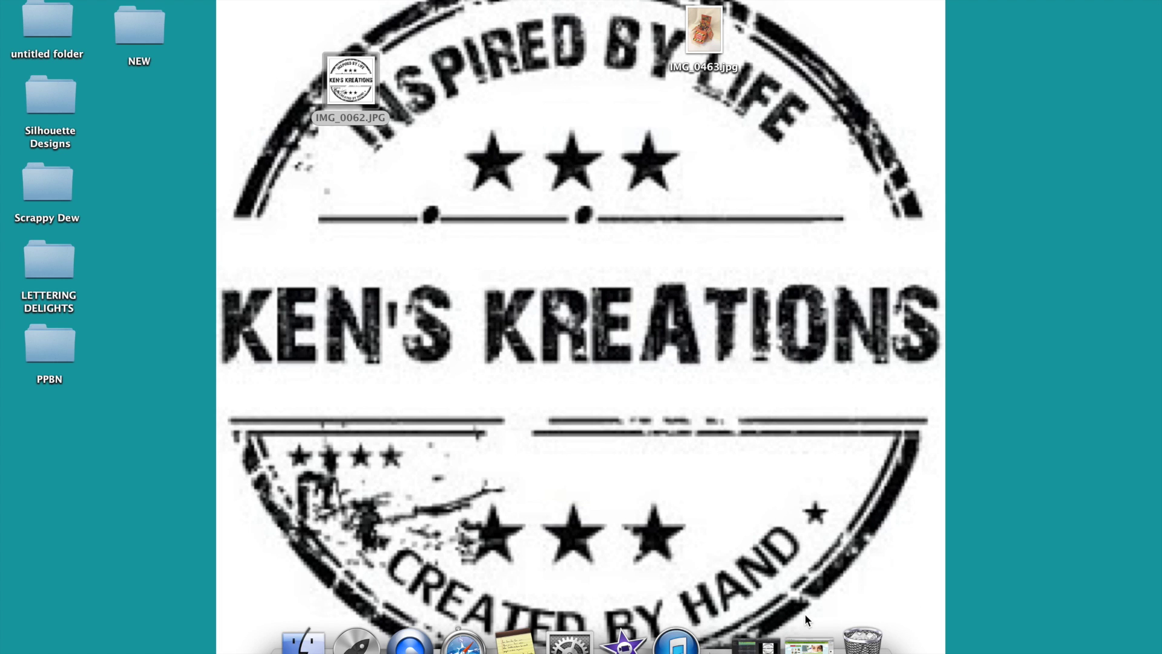
# - Bring Safari back and switch to the iPiccy Photo Library tab via the PicMonkey tab
pyautogui.click(808, 644)
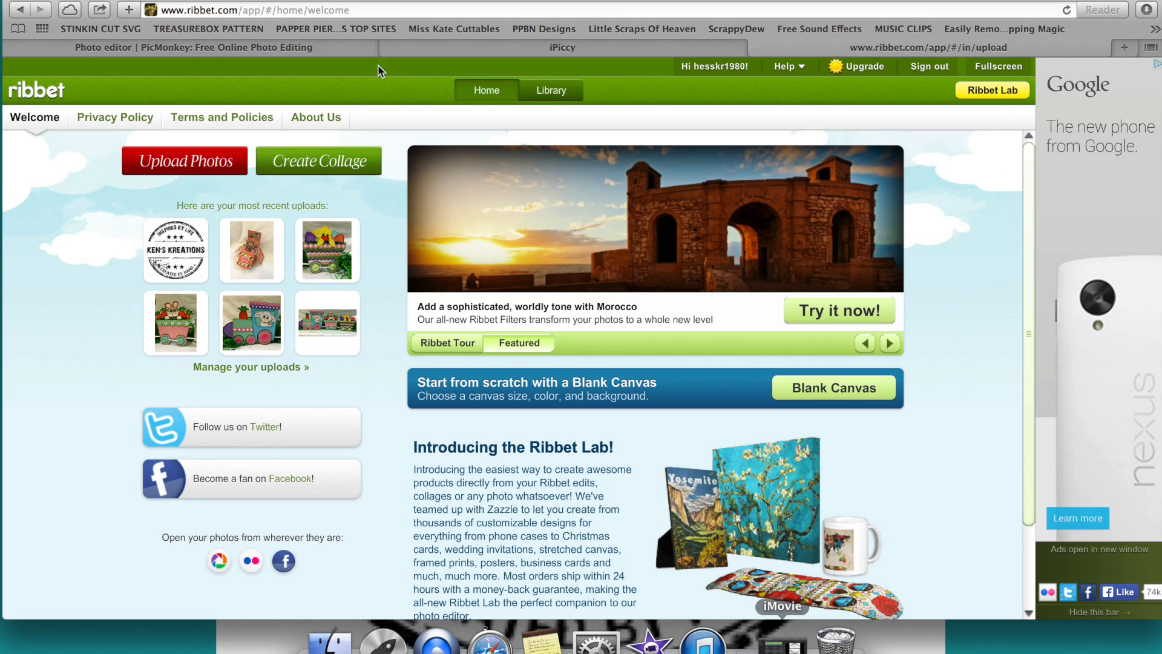
pyautogui.click(276, 52)
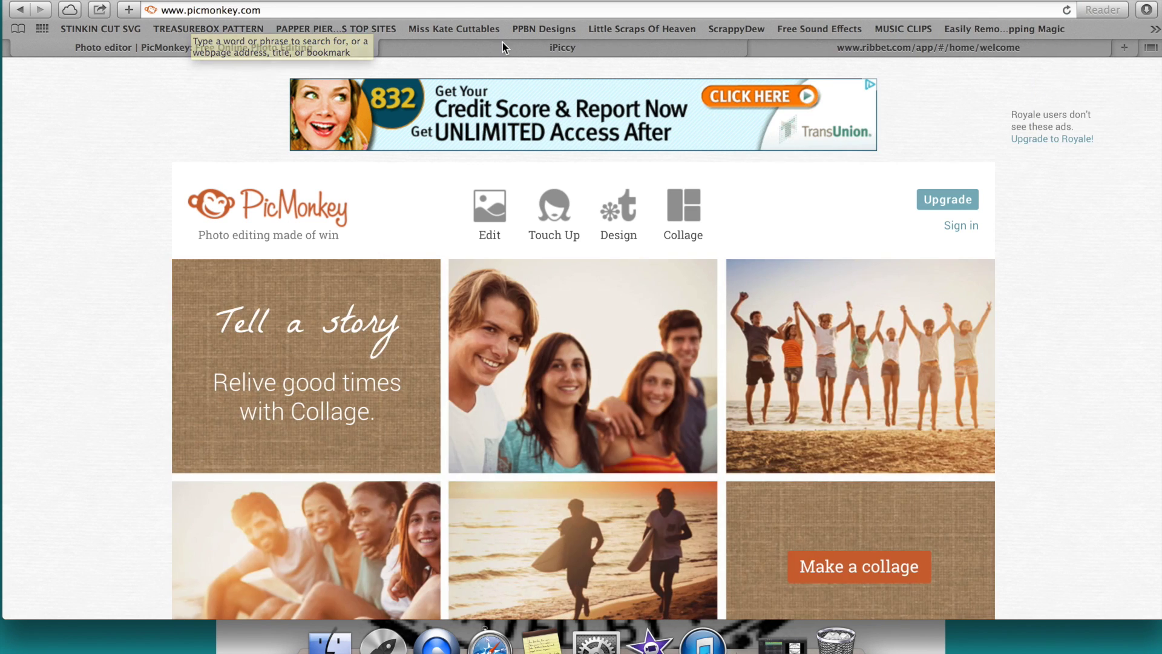
pyautogui.click(507, 48)
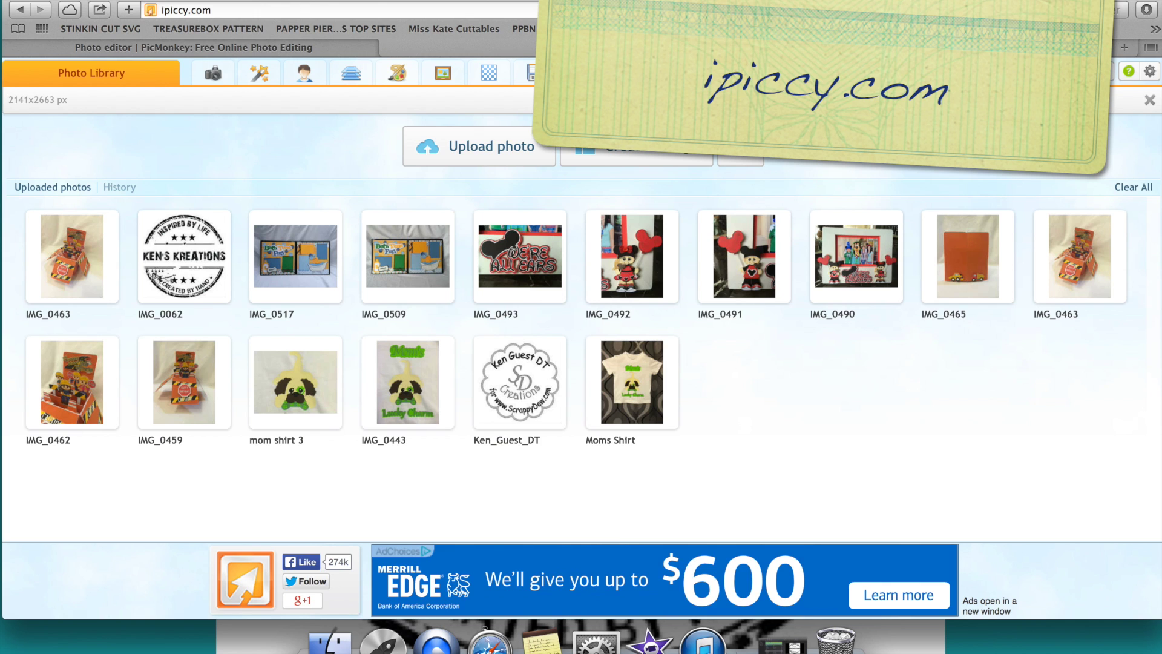
# - Switch from iPiccy to the ribbet.com tab showing the Ribbet welcome page
pyautogui.click(864, 51)
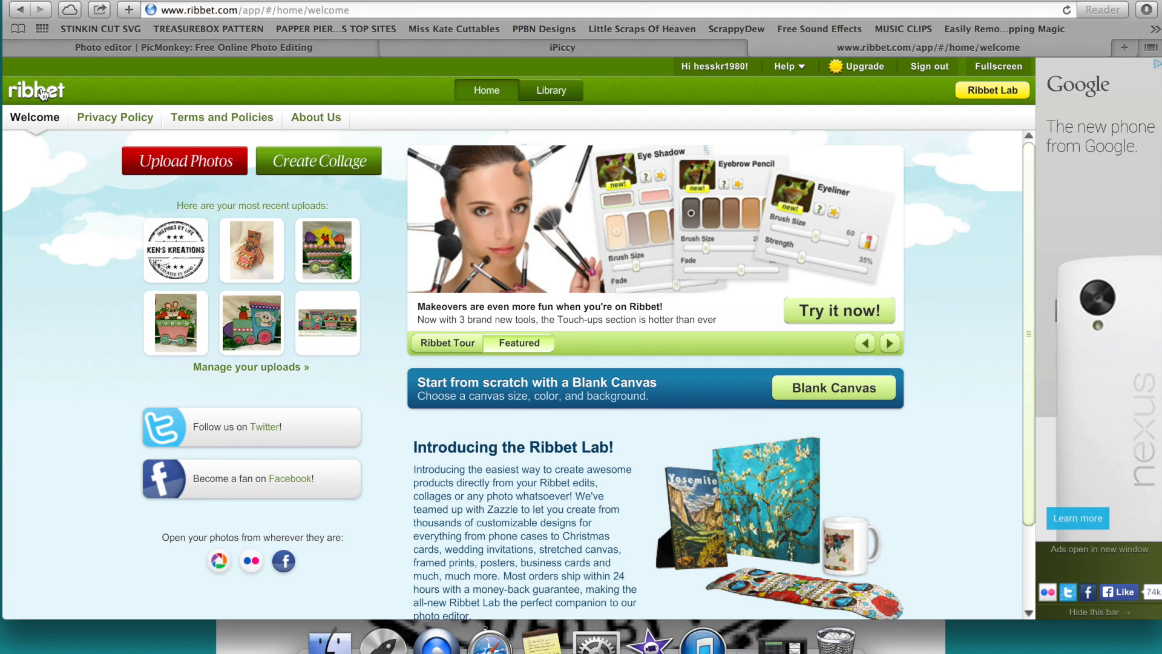
# - Open the Happy Birthday box-card photo (1980x2640) from Ribbet's recent uploads
pyautogui.click(194, 177)
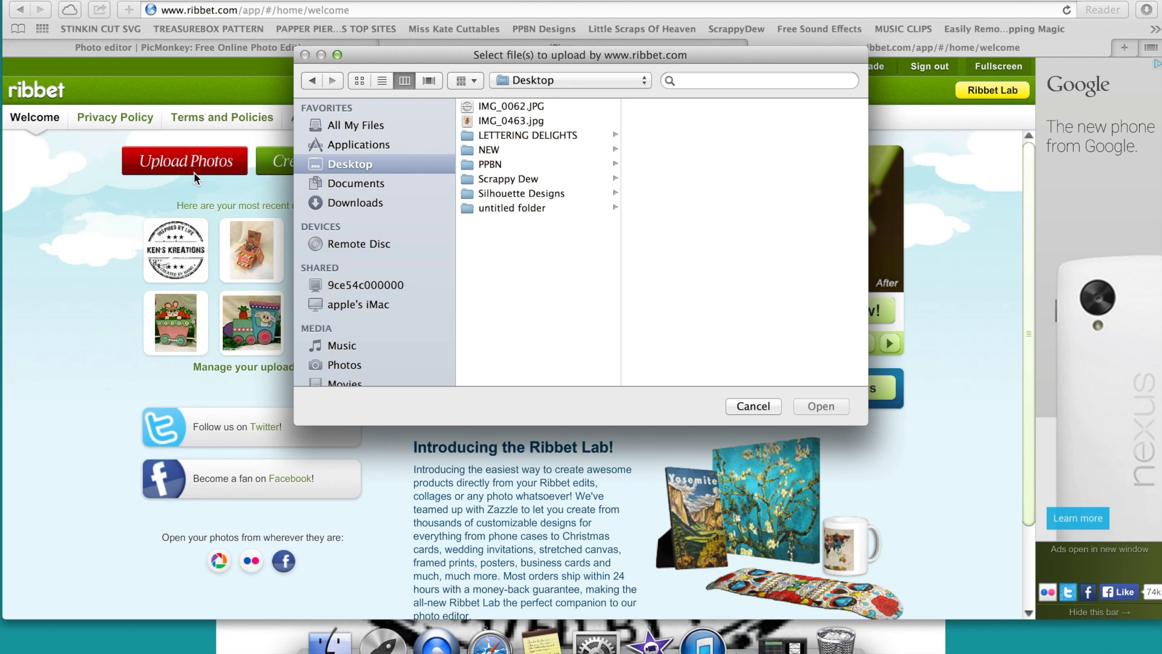
pyautogui.click(751, 406)
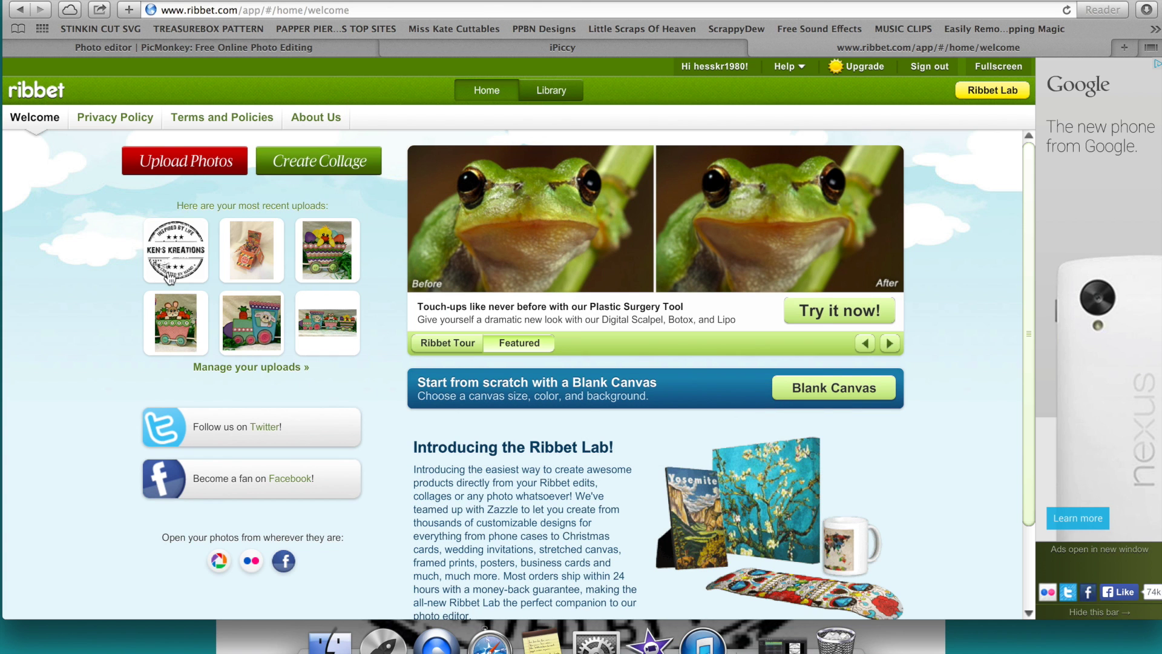
pyautogui.click(236, 266)
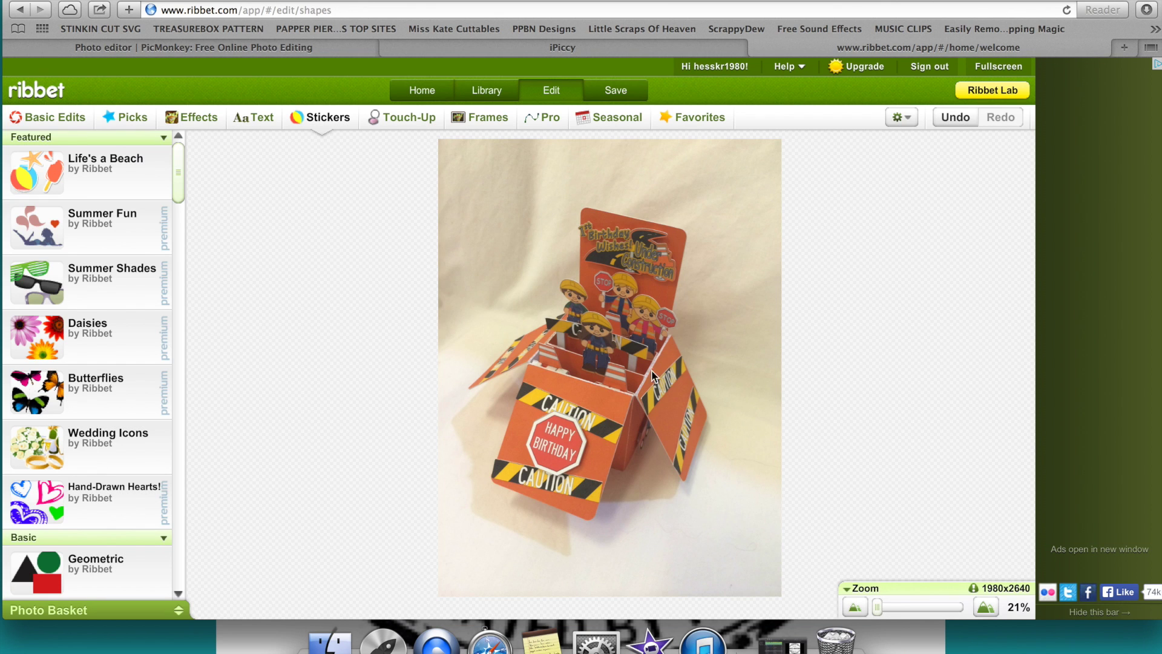
# - Show Basic Edits and expand the Photo Basket containing the Ken's Kreations stamp
pyautogui.moveTo(718, 1)
pyautogui.mouseDown()
pyautogui.moveTo(734, 1)
pyautogui.moveTo(720, 1)
pyautogui.mouseUp()
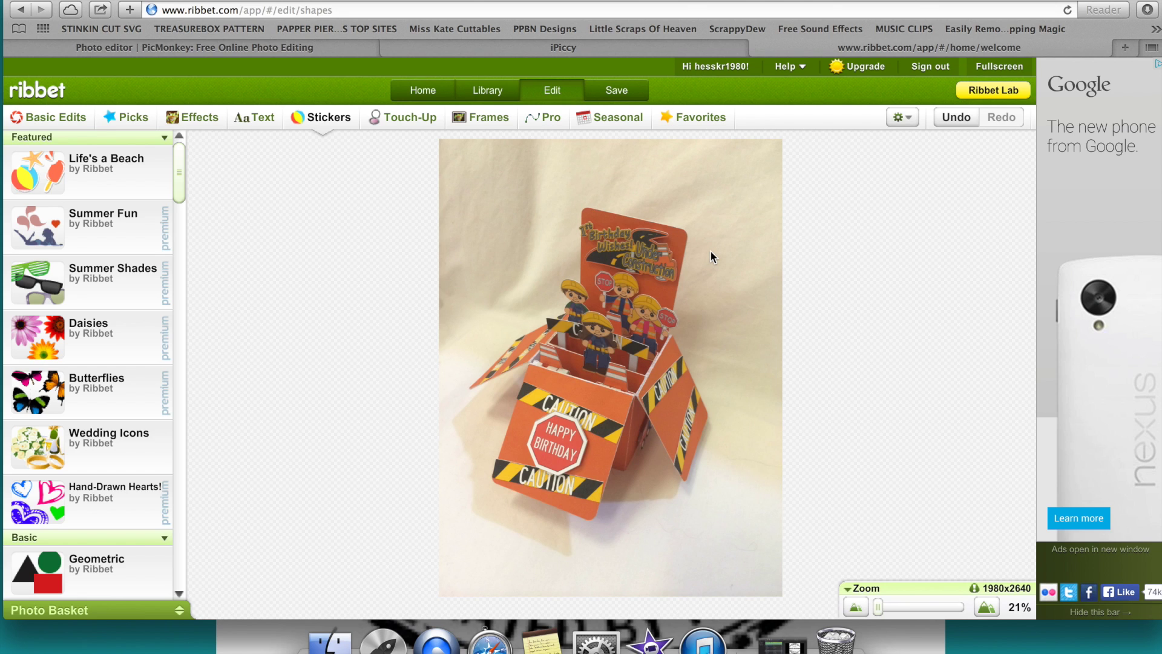
pyautogui.click(49, 119)
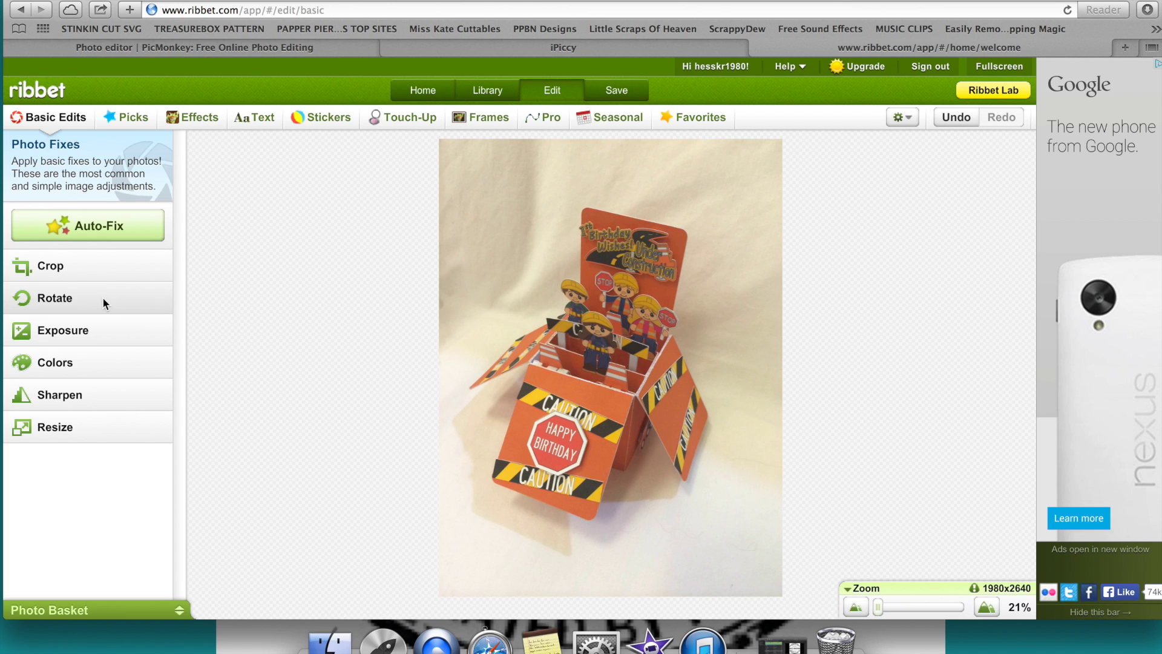
pyautogui.click(180, 610)
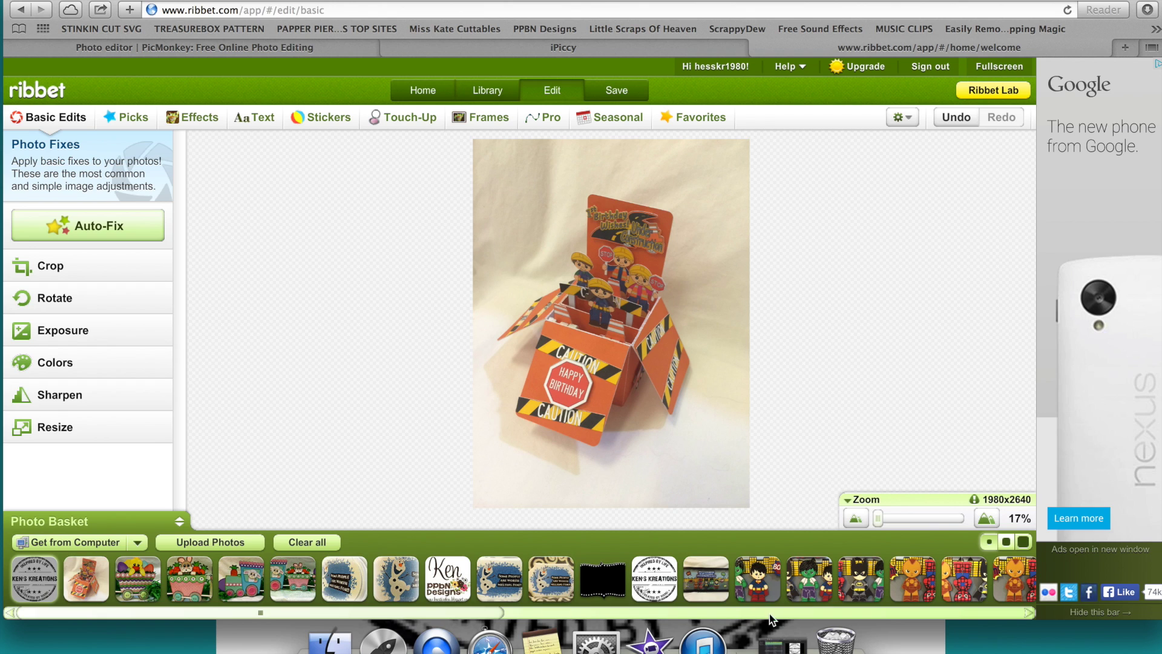
# - Drop the Ken's Kreations stamp from the basket onto the photo and centre it on the box
pyautogui.click(678, 580)
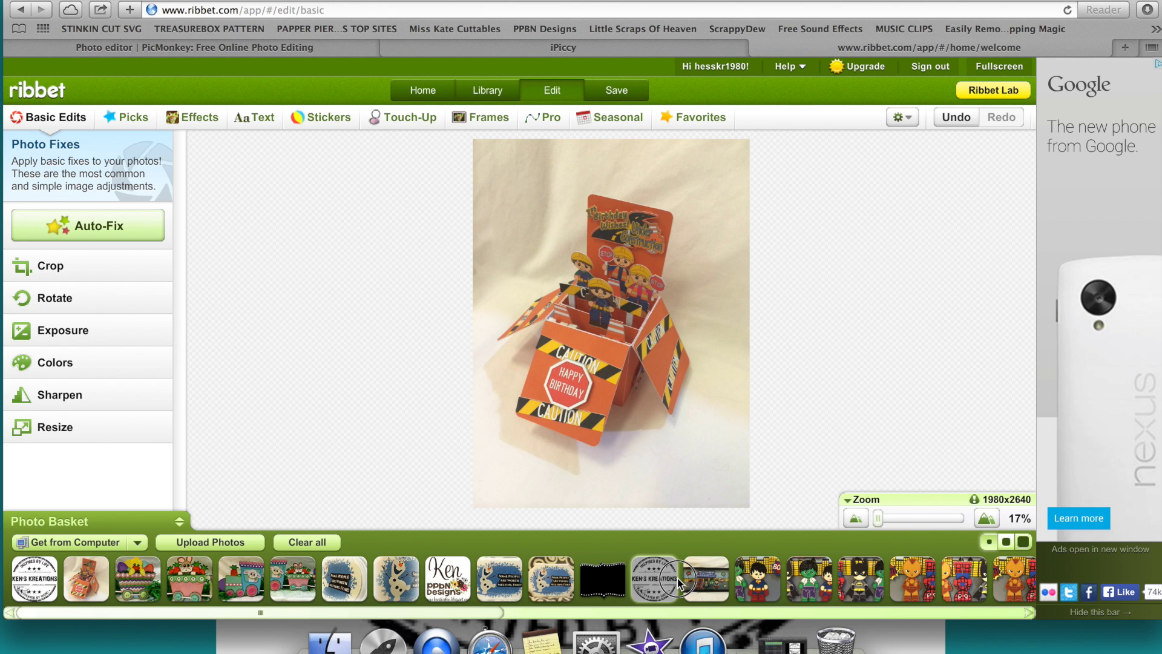
pyautogui.moveTo(677, 578); pyautogui.dragTo(529, 192)
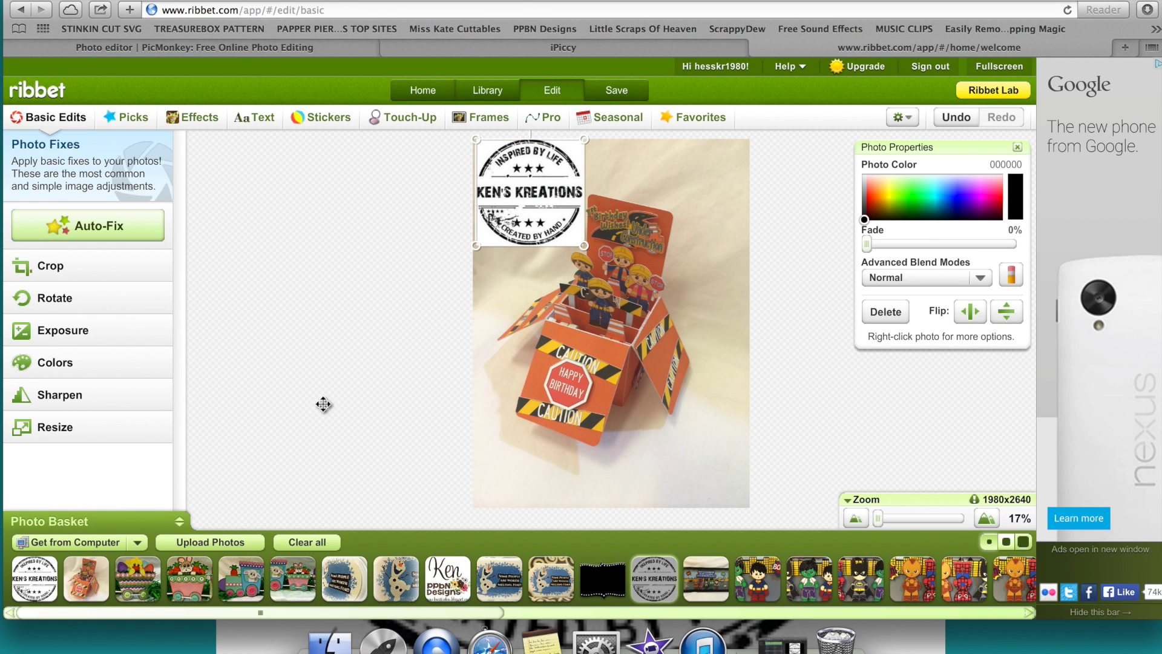
pyautogui.click(210, 544)
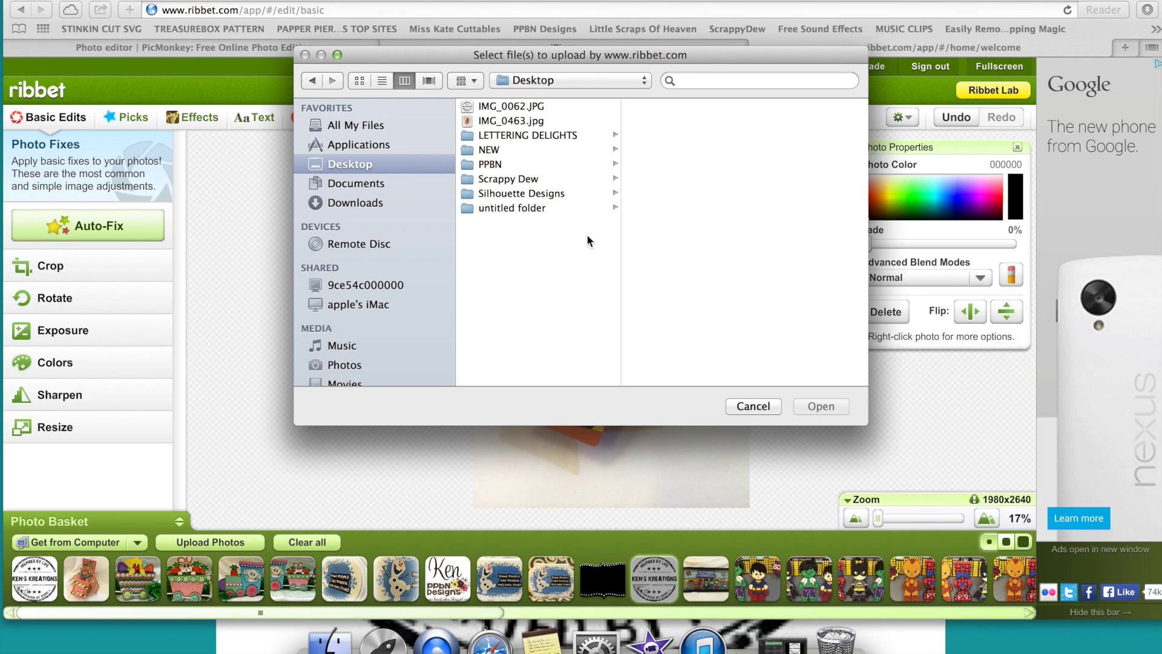
pyautogui.click(753, 406)
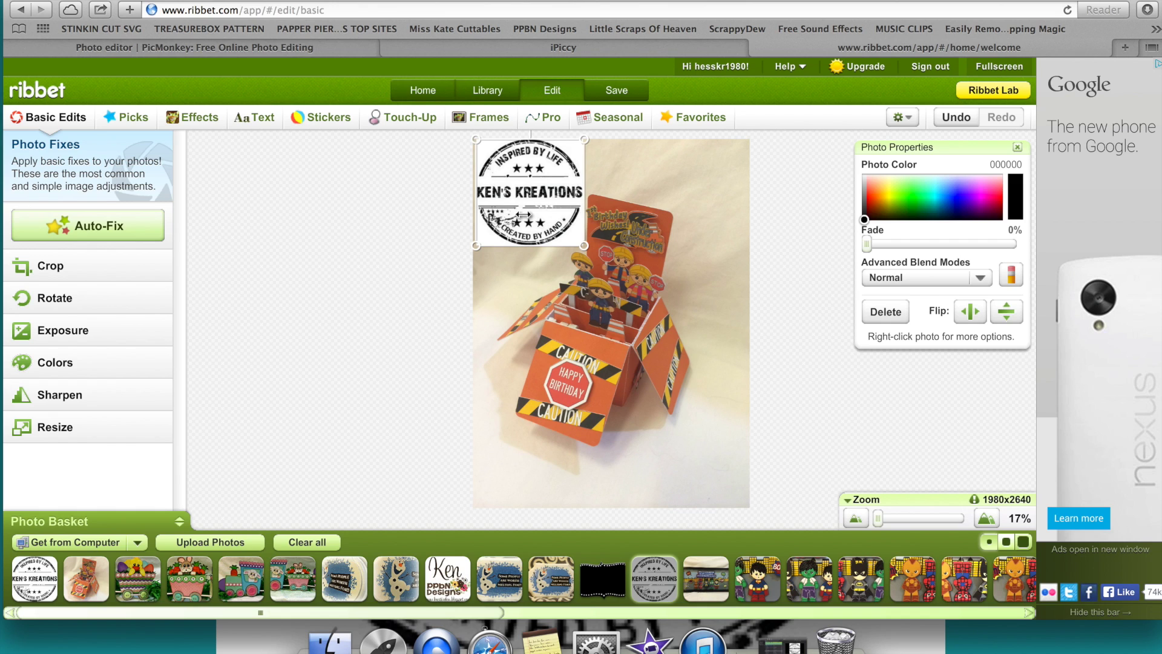
pyautogui.moveTo(531, 215); pyautogui.dragTo(592, 294)
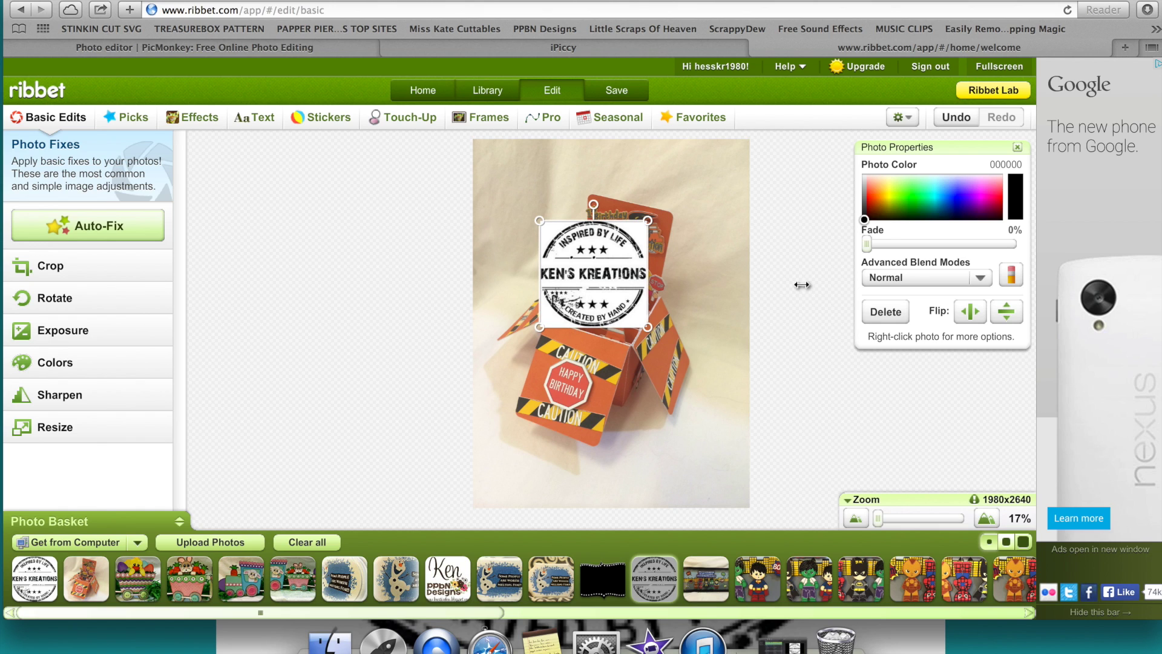
# - Fade the stamp partway and nudge it slightly down on the box
pyautogui.click(870, 249)
pyautogui.moveTo(870, 248); pyautogui.dragTo(968, 253)
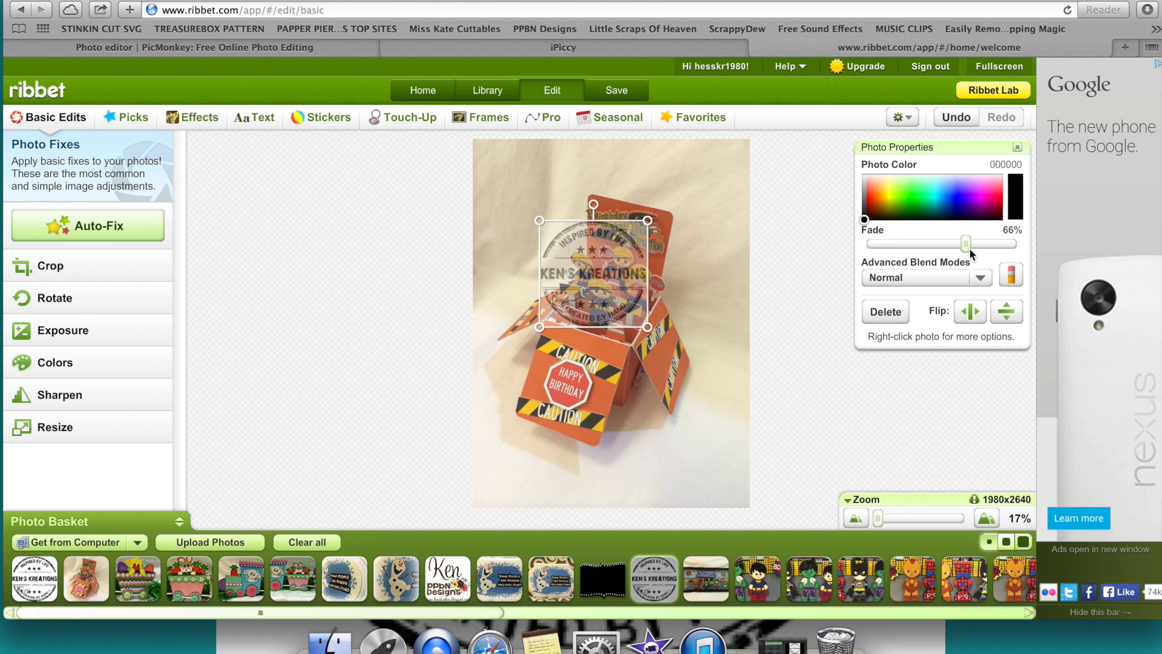
pyautogui.click(801, 262)
pyautogui.moveTo(568, 280); pyautogui.dragTo(574, 306)
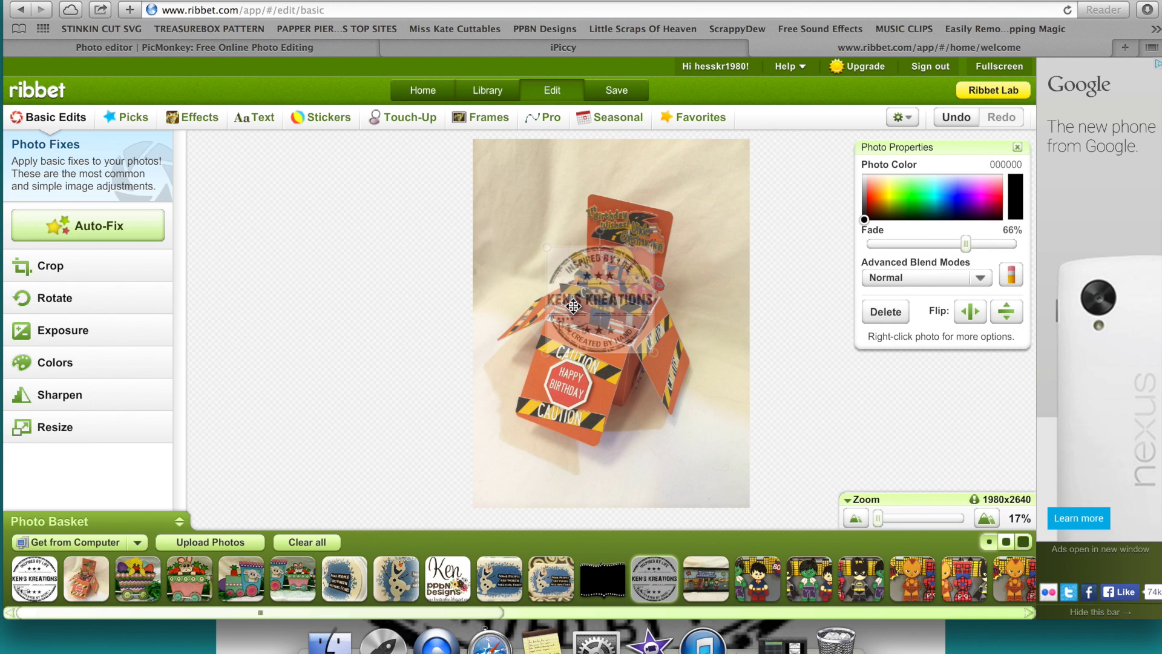
pyautogui.click(784, 311)
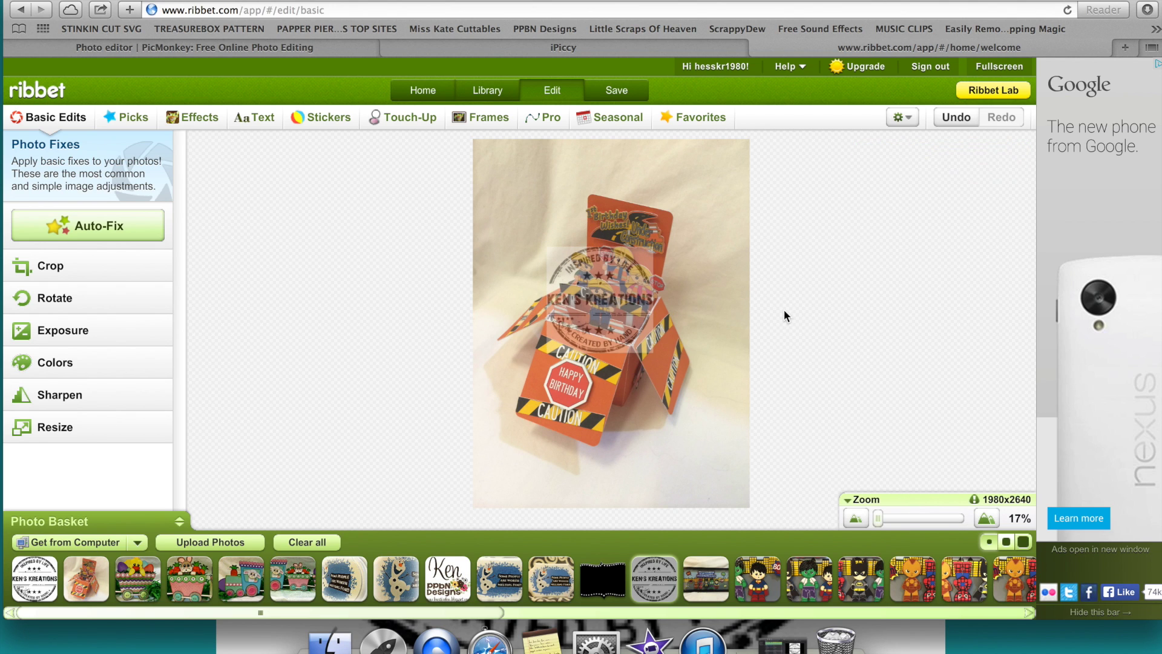
# - Increase the stamp's fade to 72% and move it to the photo's top-left corner
pyautogui.click(651, 317)
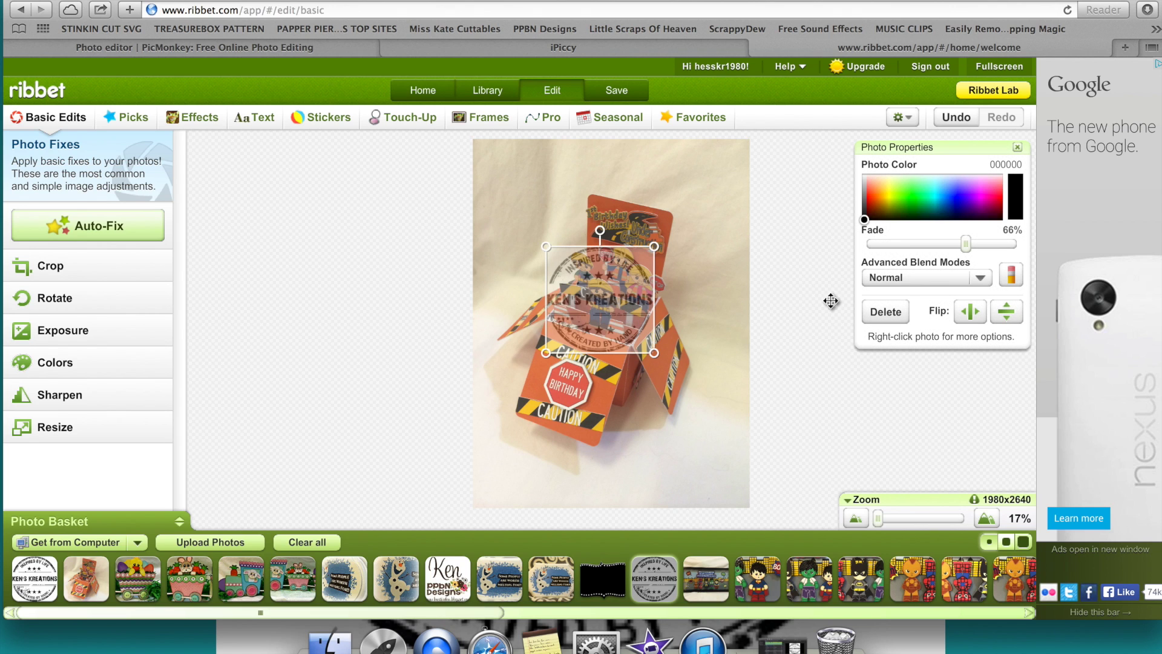
pyautogui.moveTo(966, 243)
pyautogui.mouseDown()
pyautogui.moveTo(997, 245)
pyautogui.moveTo(959, 244)
pyautogui.moveTo(975, 245)
pyautogui.mouseUp()
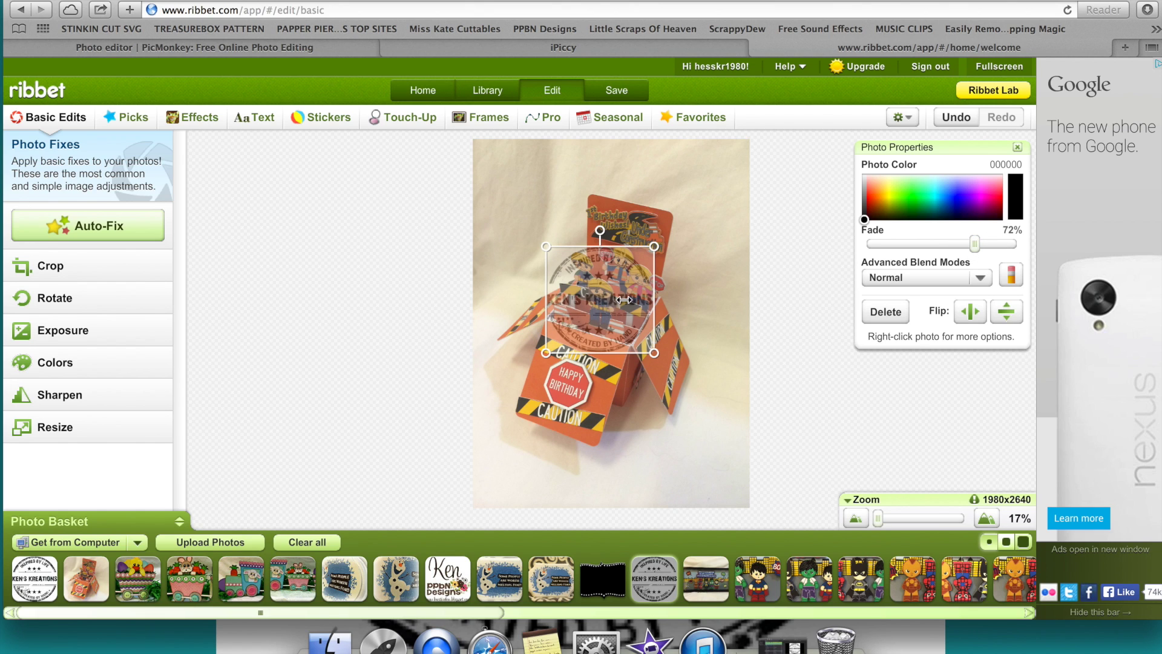
pyautogui.click(808, 307)
pyautogui.moveTo(598, 301); pyautogui.dragTo(528, 199)
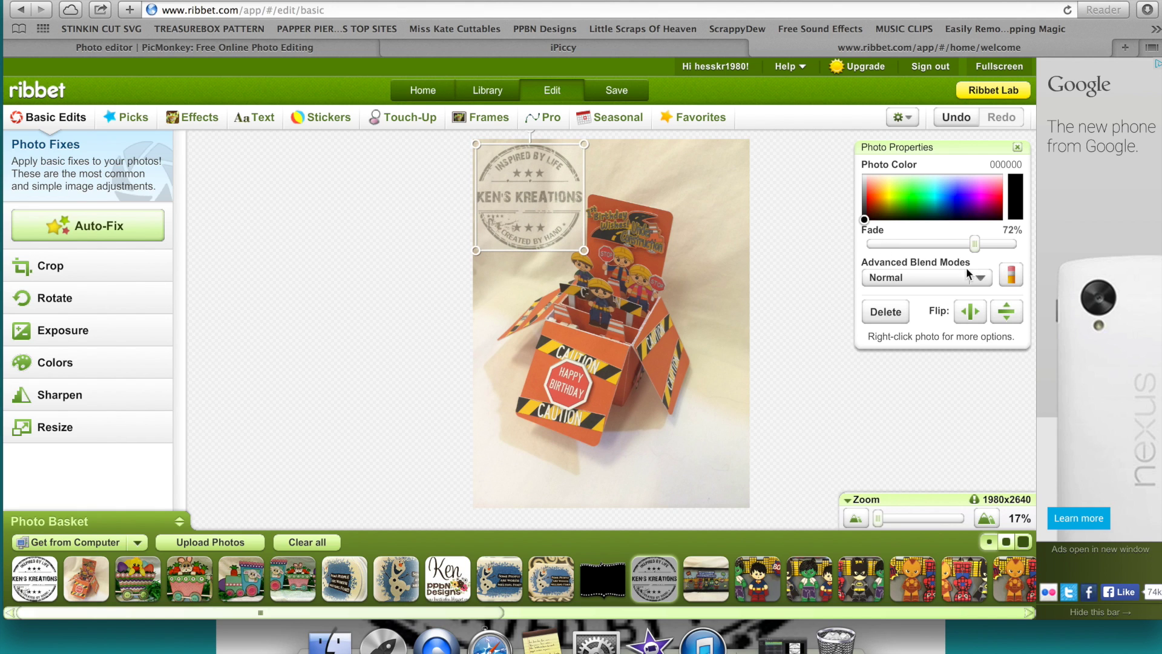
# - Give the stamp 0% fade, Darken blend mode and an orange E58256 photo colour
pyautogui.moveTo(973, 244); pyautogui.dragTo(865, 242)
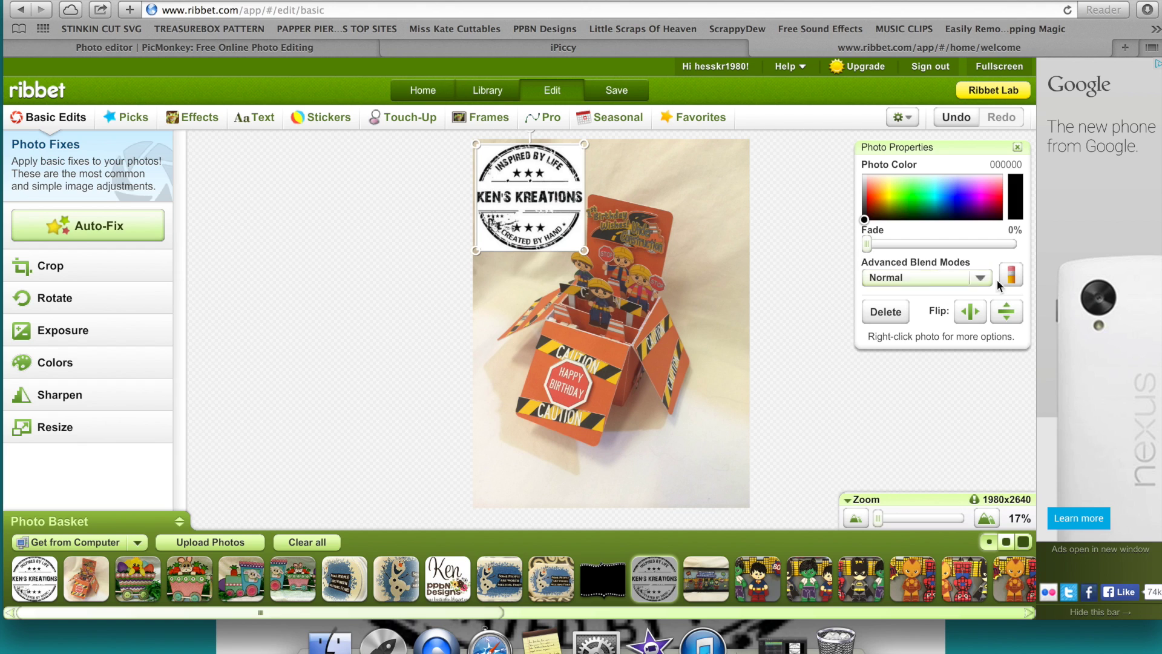
pyautogui.click(978, 273)
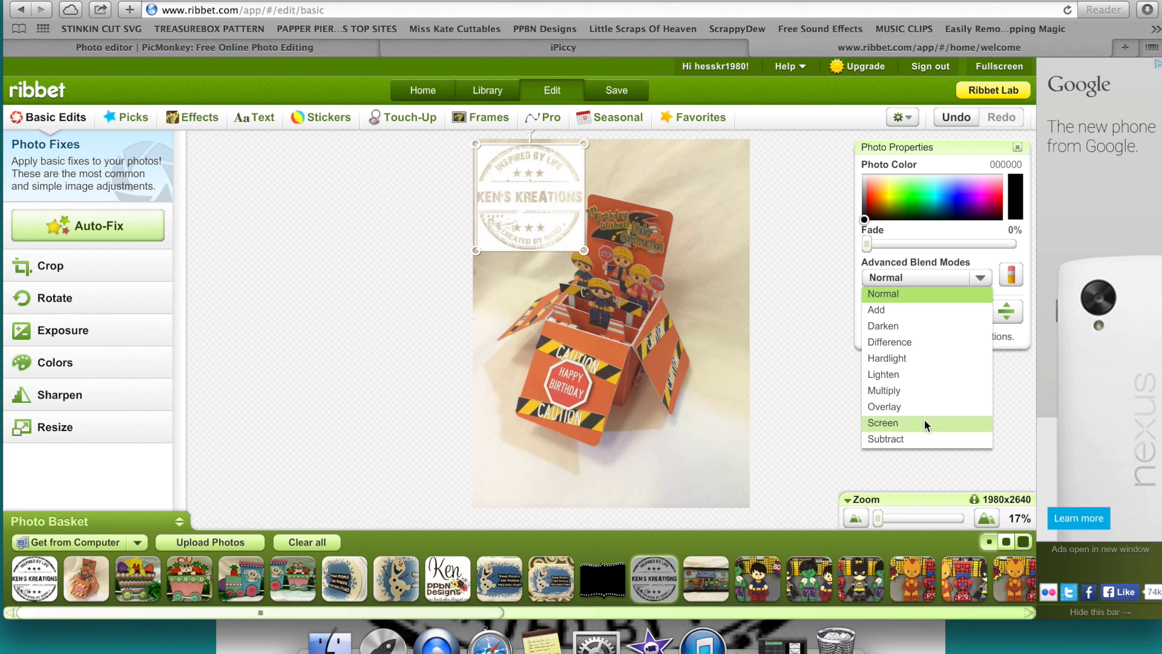
pyautogui.click(916, 319)
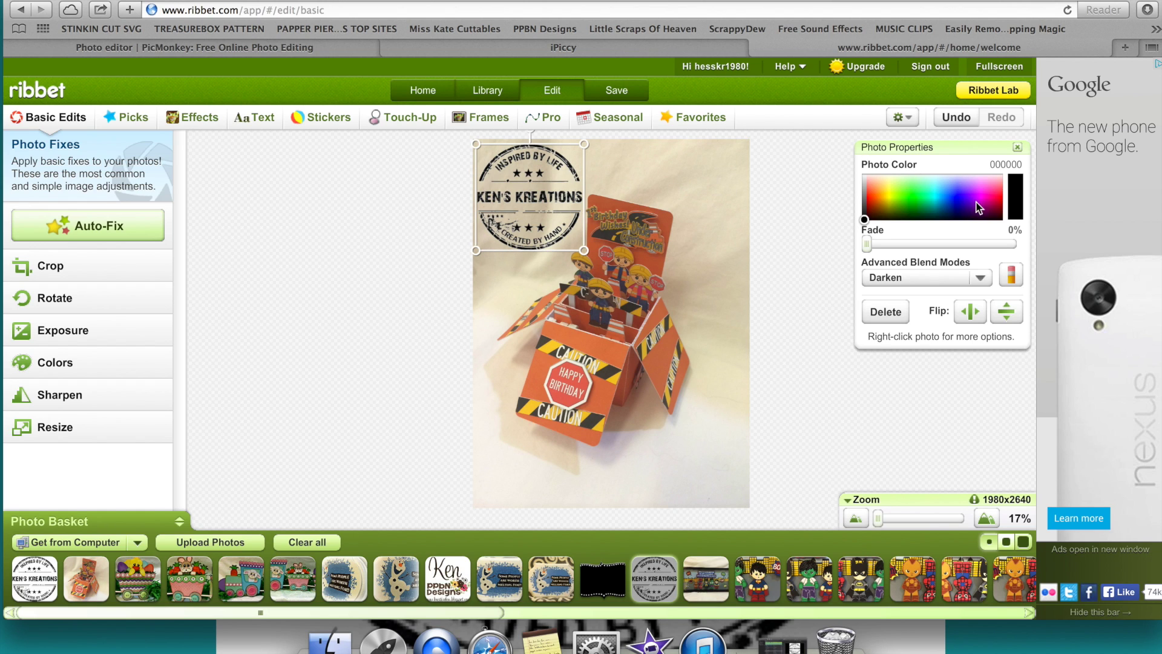
pyautogui.click(1018, 186)
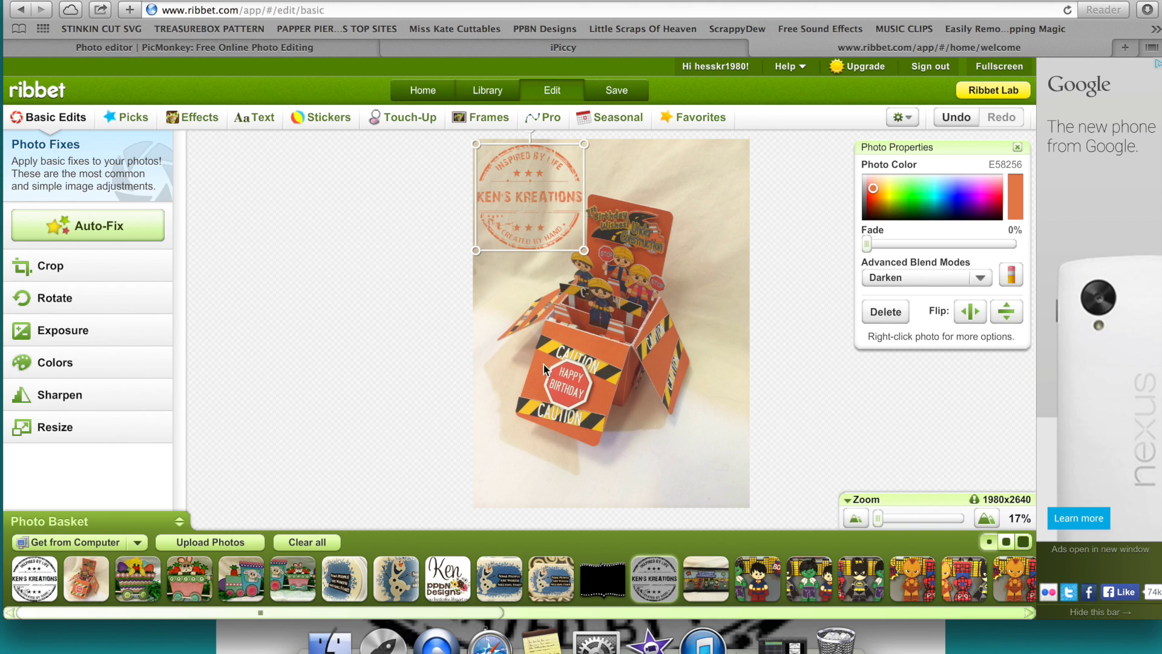
pyautogui.click(798, 269)
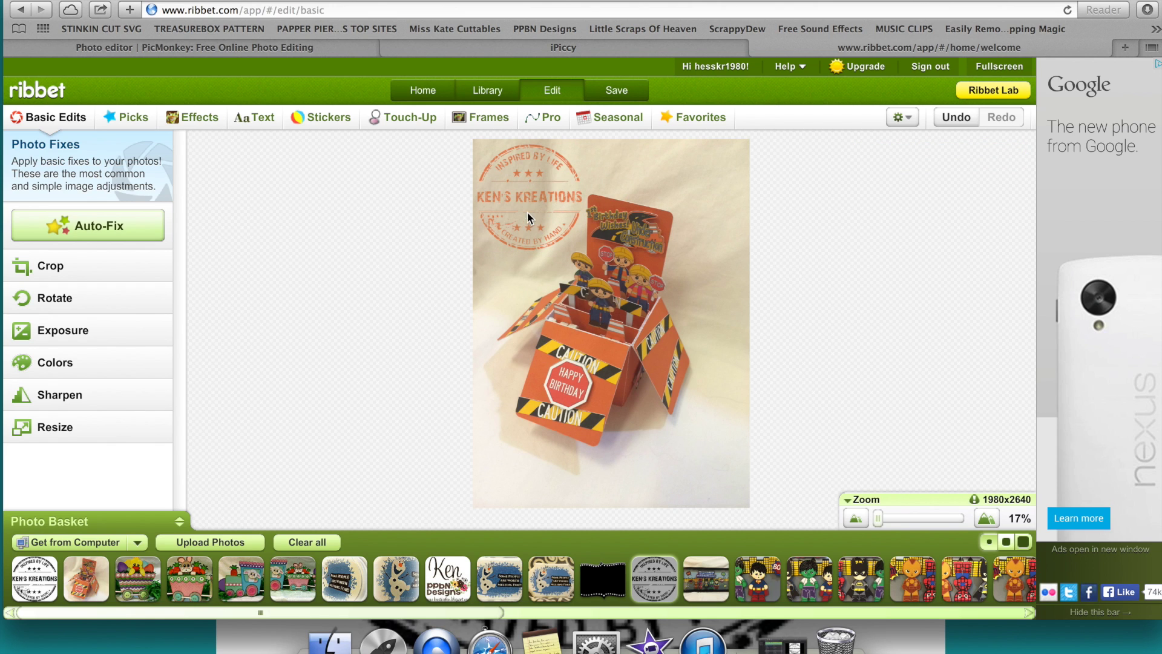
pyautogui.click(268, 118)
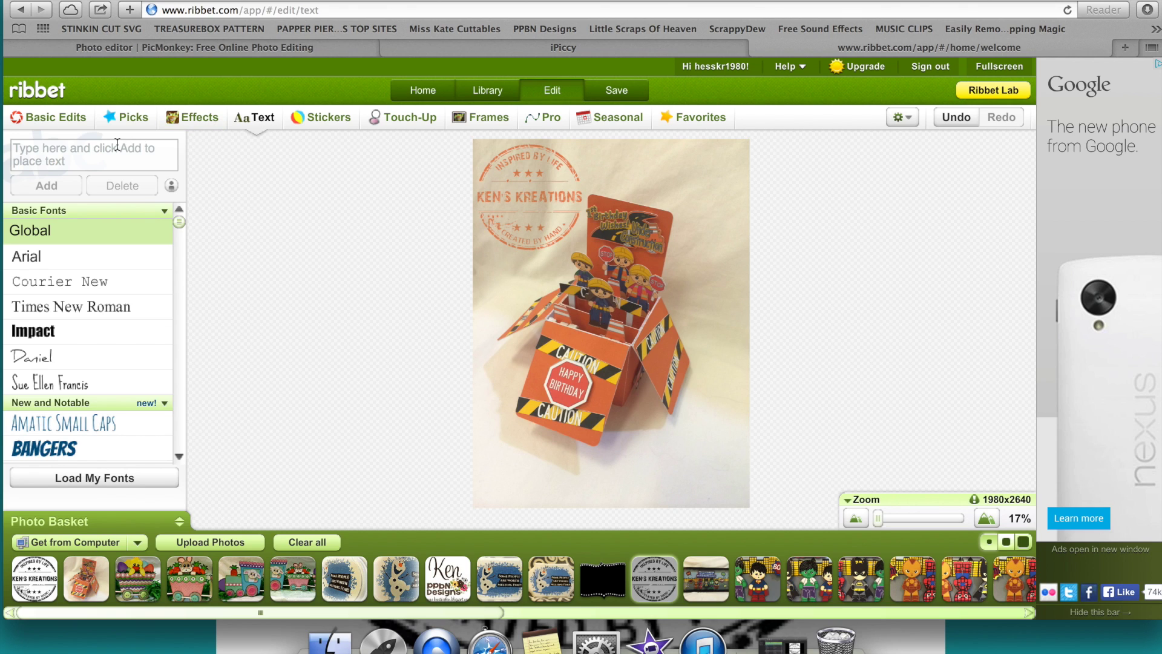
pyautogui.click(81, 148)
pyautogui.write('www.kreativeken.blogspot.com')
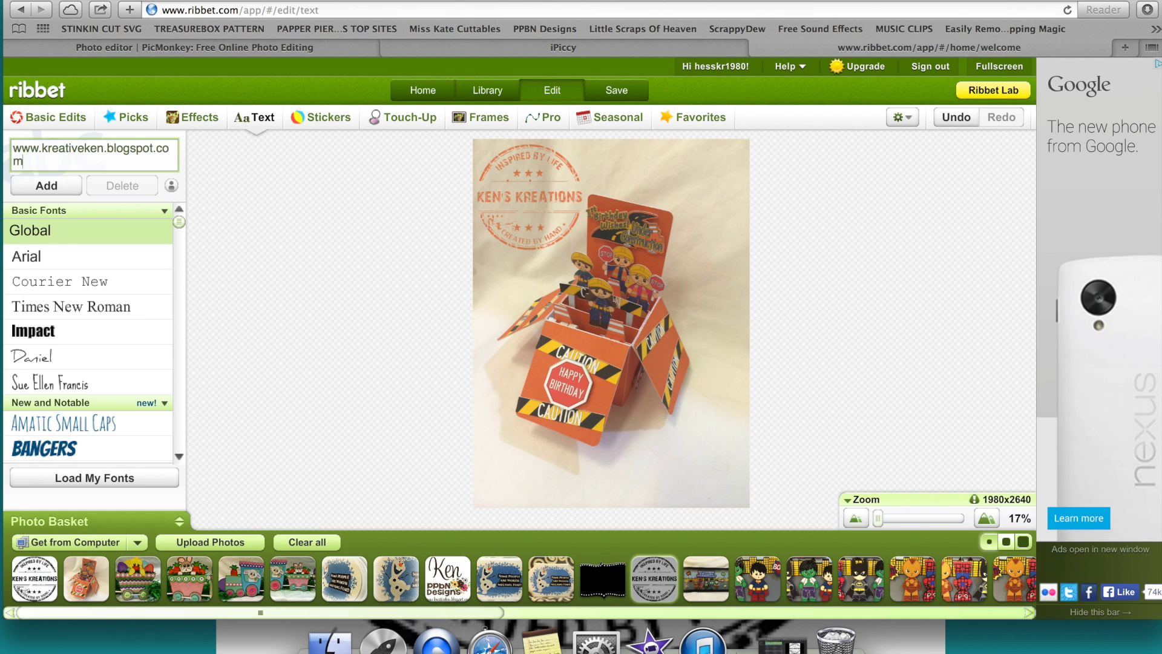
pyautogui.click(53, 186)
pyautogui.moveTo(591, 323); pyautogui.dragTo(589, 484)
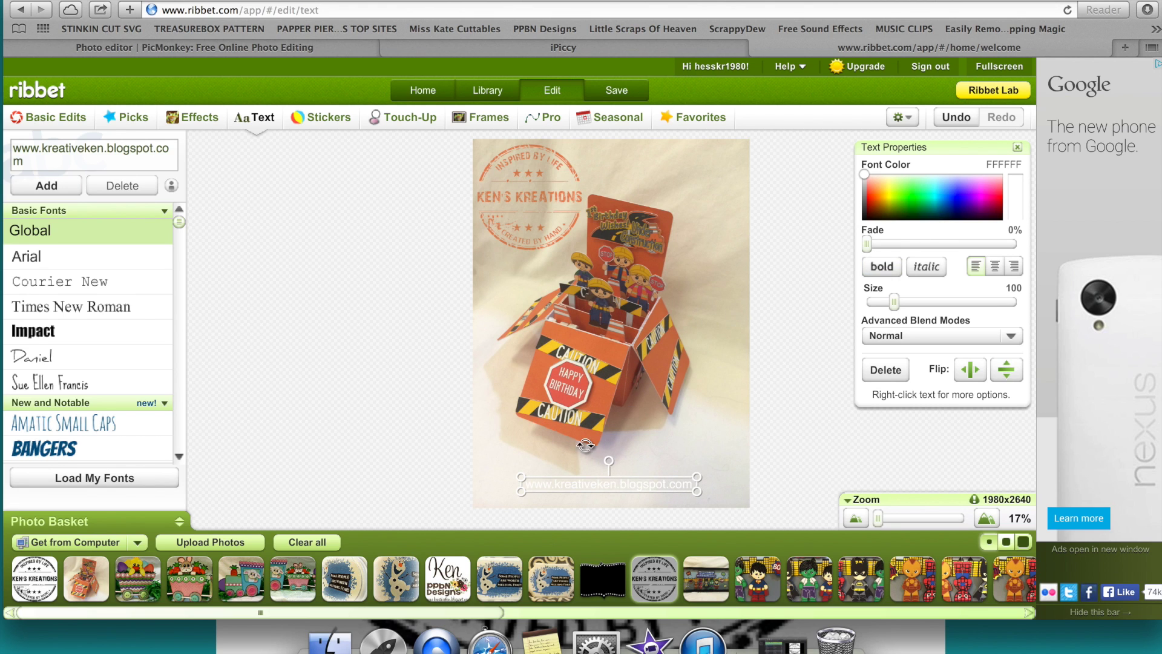
# - Colour the caption green 00A766, enlarge it to size 155, and try Impact and Sue Ellen Francis fonts
pyautogui.moveTo(894, 209); pyautogui.dragTo(925, 205)
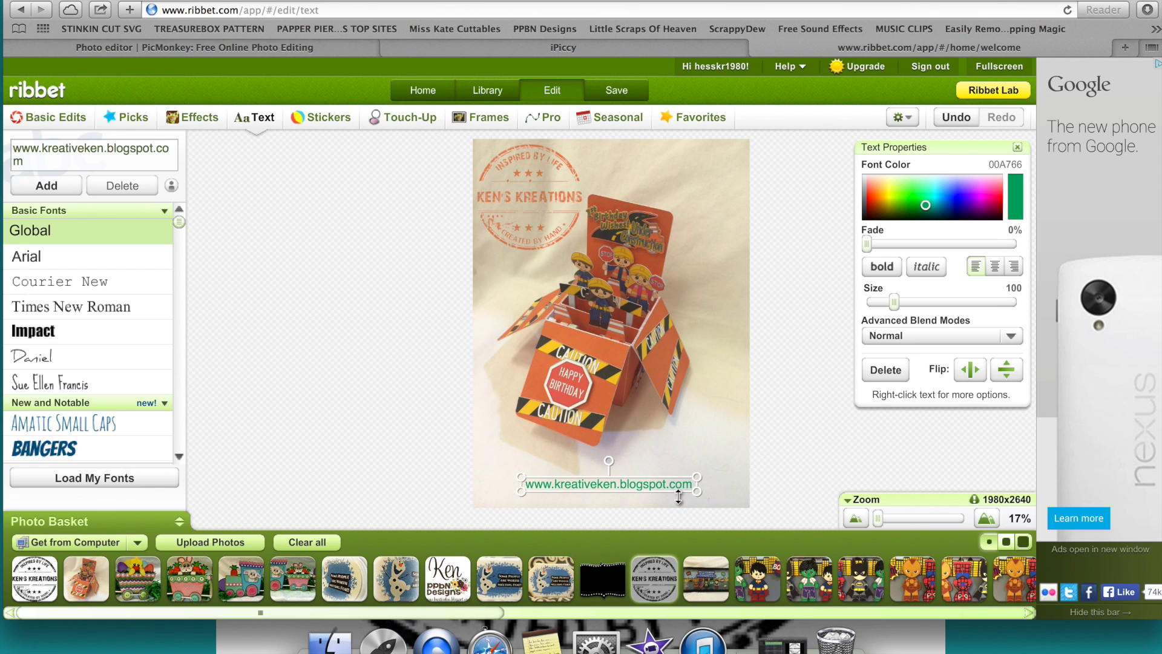
pyautogui.moveTo(697, 476); pyautogui.dragTo(750, 401)
pyautogui.moveTo(519, 470); pyautogui.dragTo(476, 466)
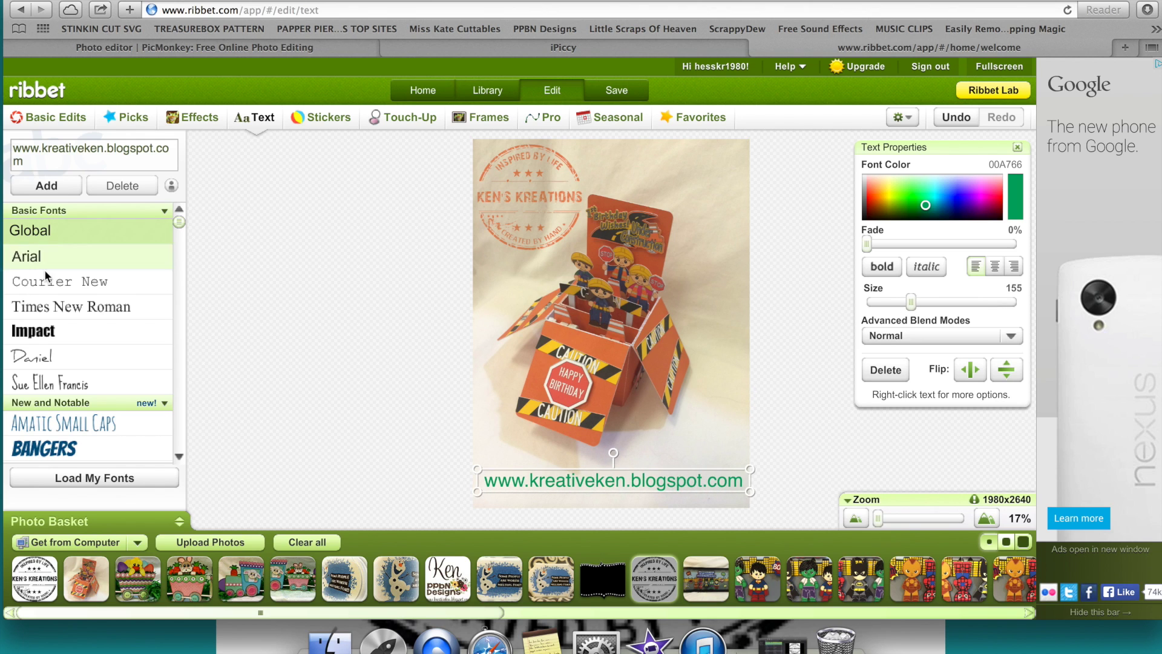
pyautogui.click(38, 331)
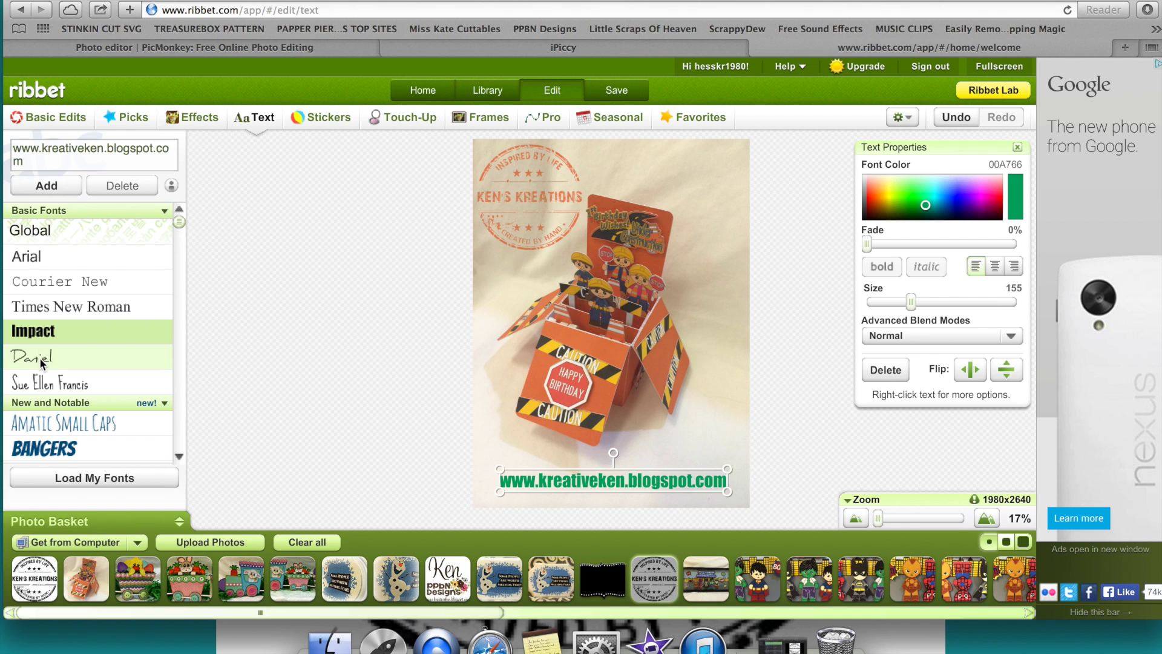
pyautogui.click(49, 381)
# - Try Bangers, Tall Dark And Handsome and Blackletter, then set the caption in Bruno Book
pyautogui.scroll(-1, 59, 397)
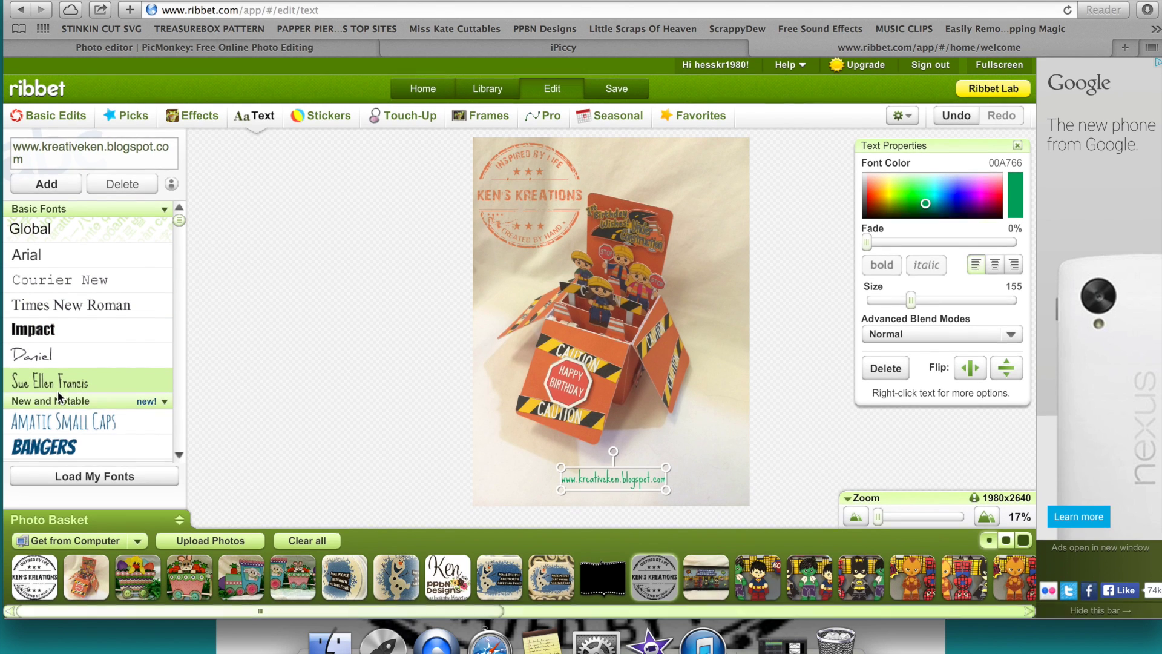
pyautogui.click(120, 458)
pyautogui.click(179, 456)
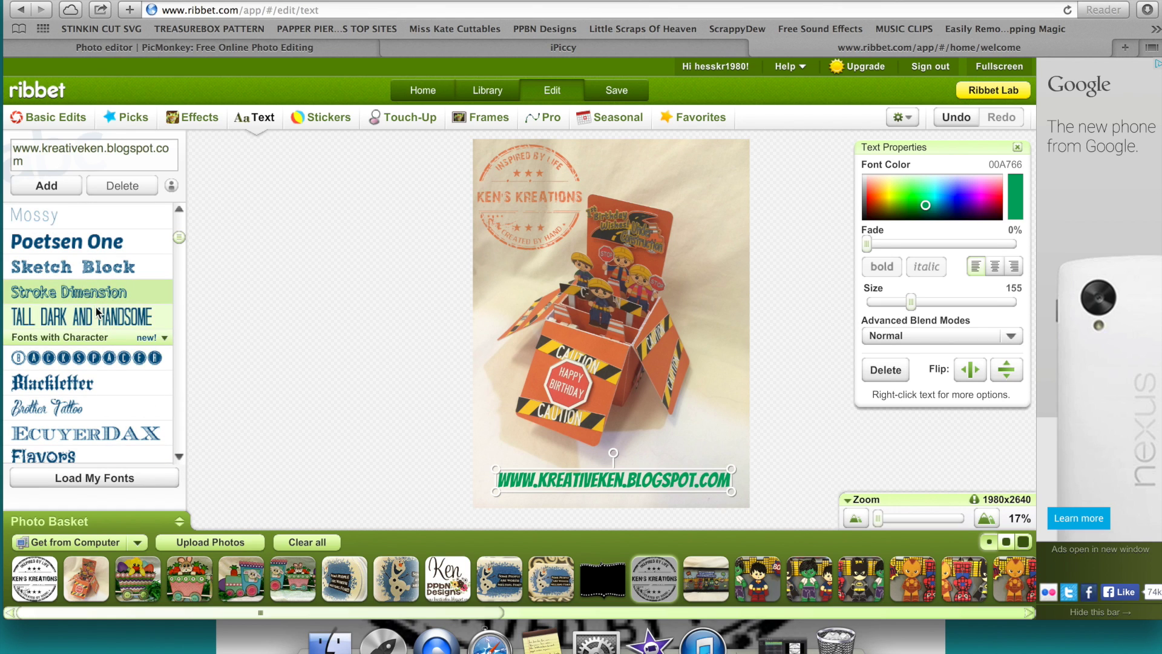
pyautogui.click(98, 312)
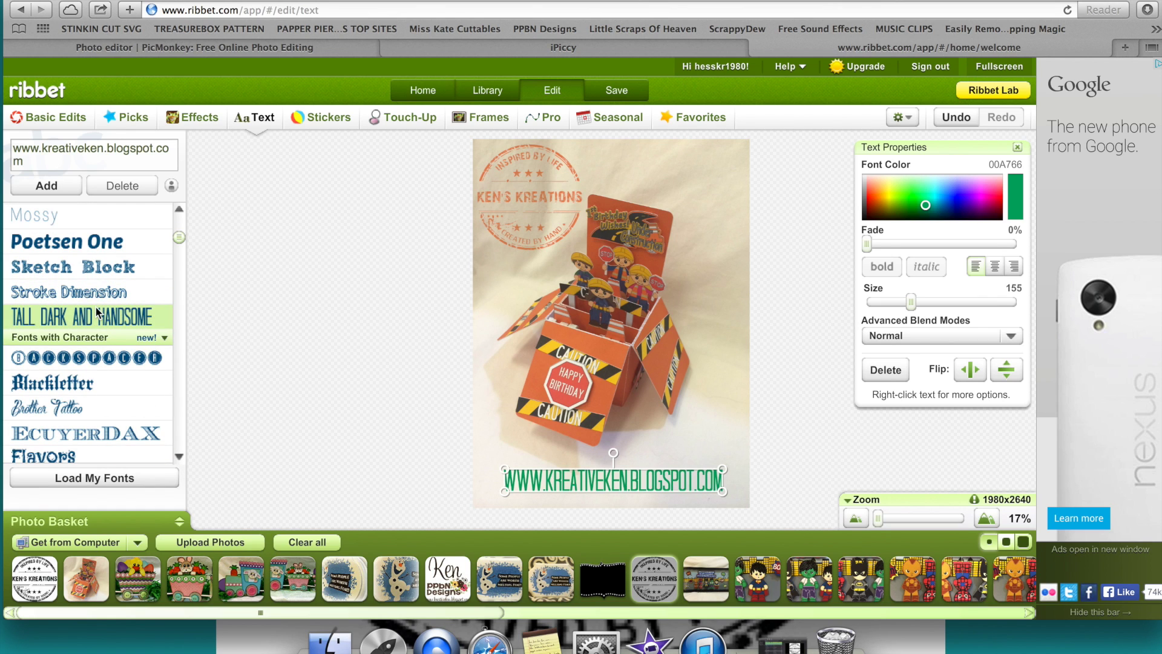
pyautogui.click(93, 384)
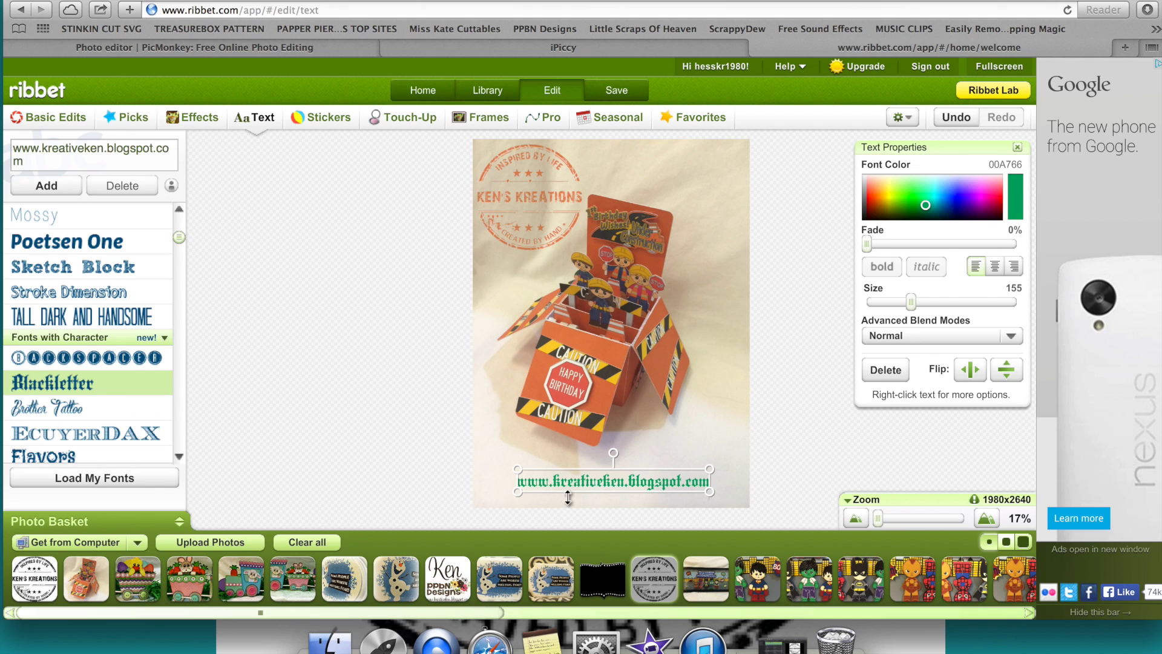
pyautogui.click(179, 458)
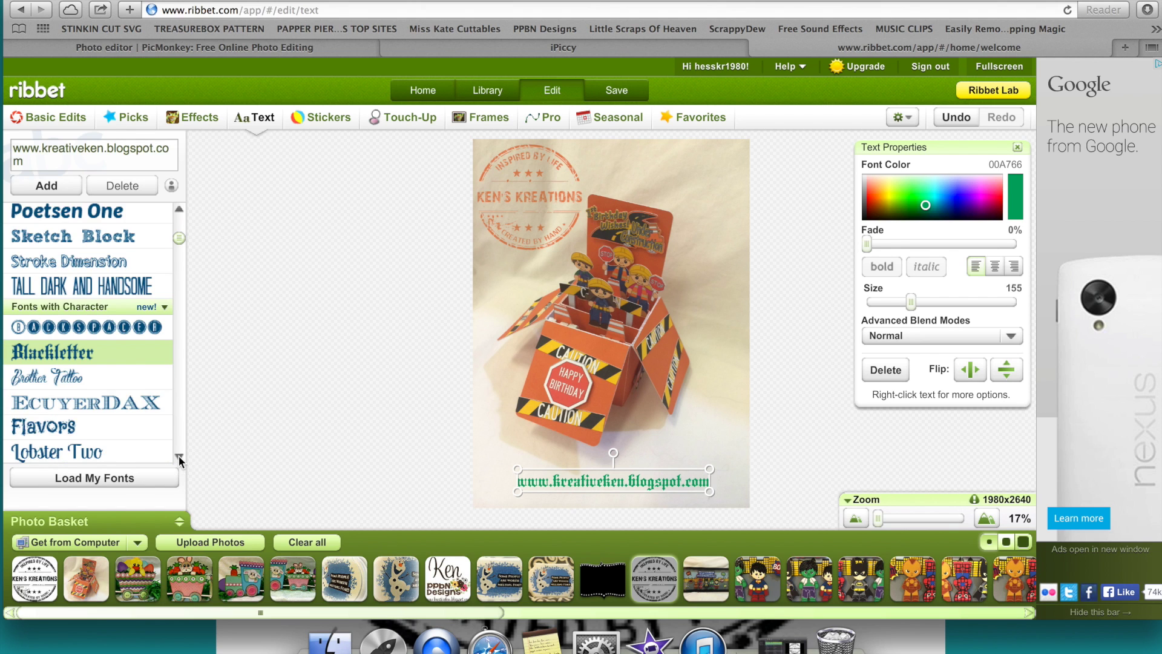
pyautogui.click(179, 456)
pyautogui.click(179, 455)
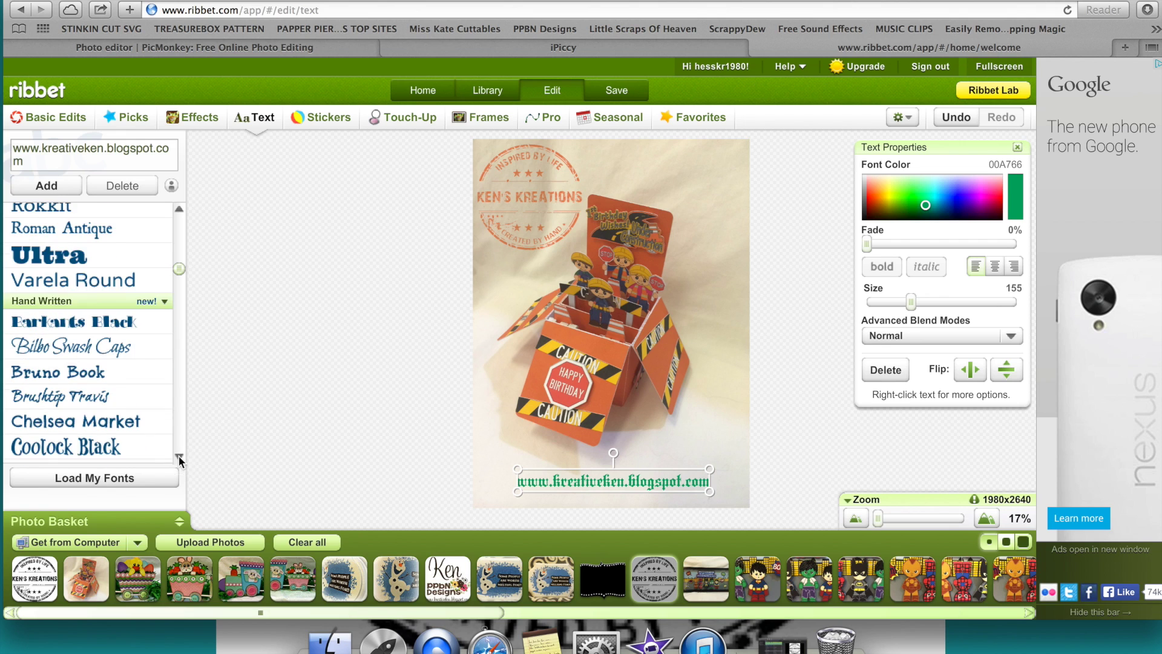
pyautogui.click(72, 374)
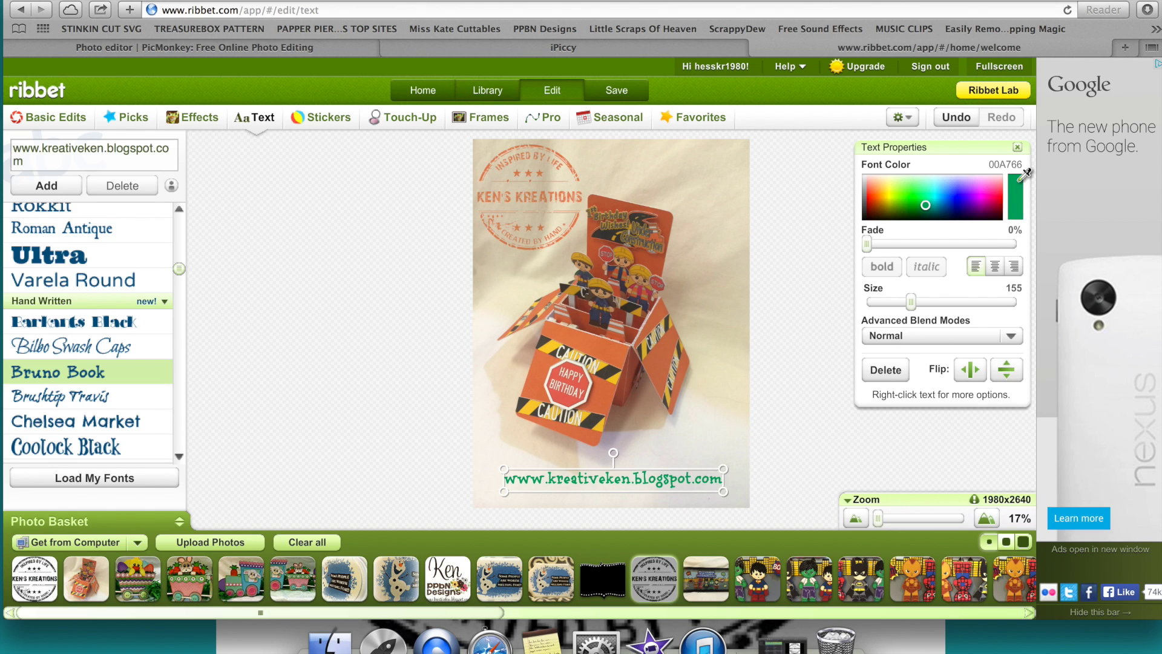
# - Recolour the caption with orange sampled from the box, shift it up-left, and enlarge it to 185
pyautogui.moveTo(1020, 193); pyautogui.dragTo(536, 365)
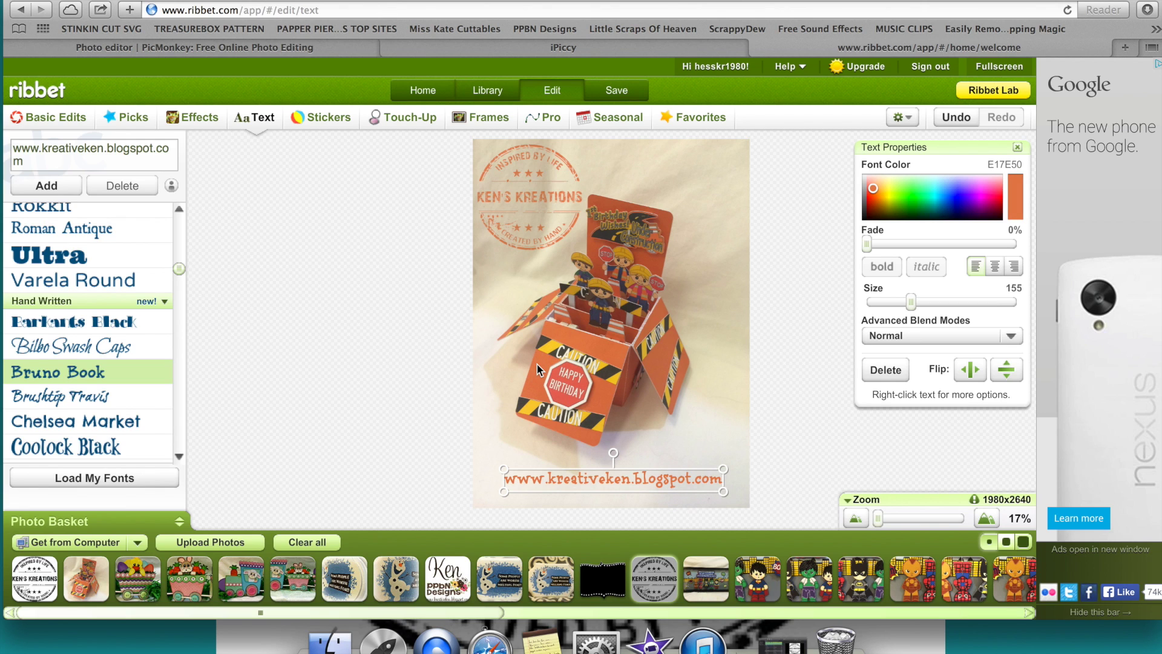
pyautogui.click(760, 422)
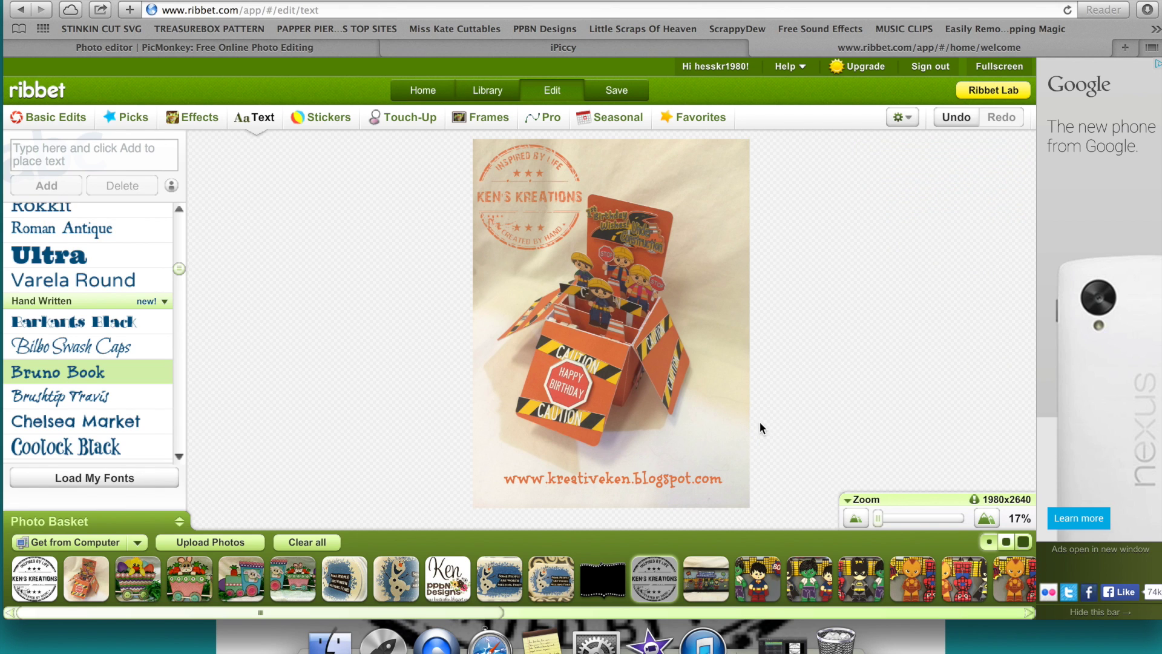
pyautogui.click(634, 478)
pyautogui.moveTo(635, 478); pyautogui.dragTo(611, 469)
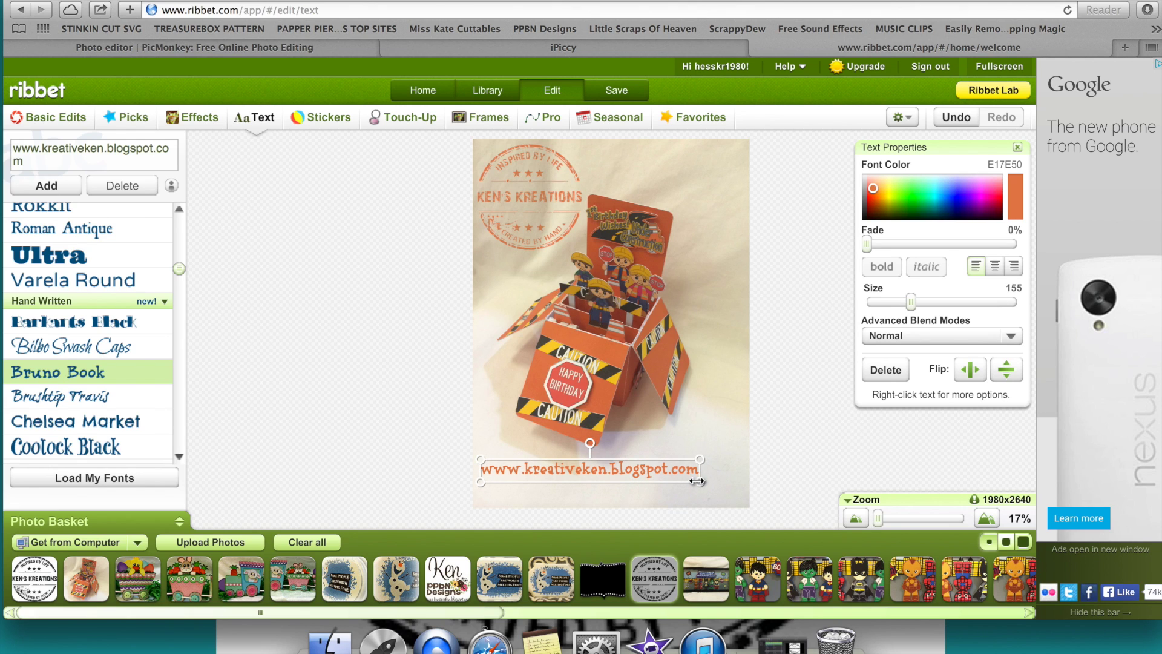
pyautogui.moveTo(700, 479); pyautogui.dragTo(739, 495)
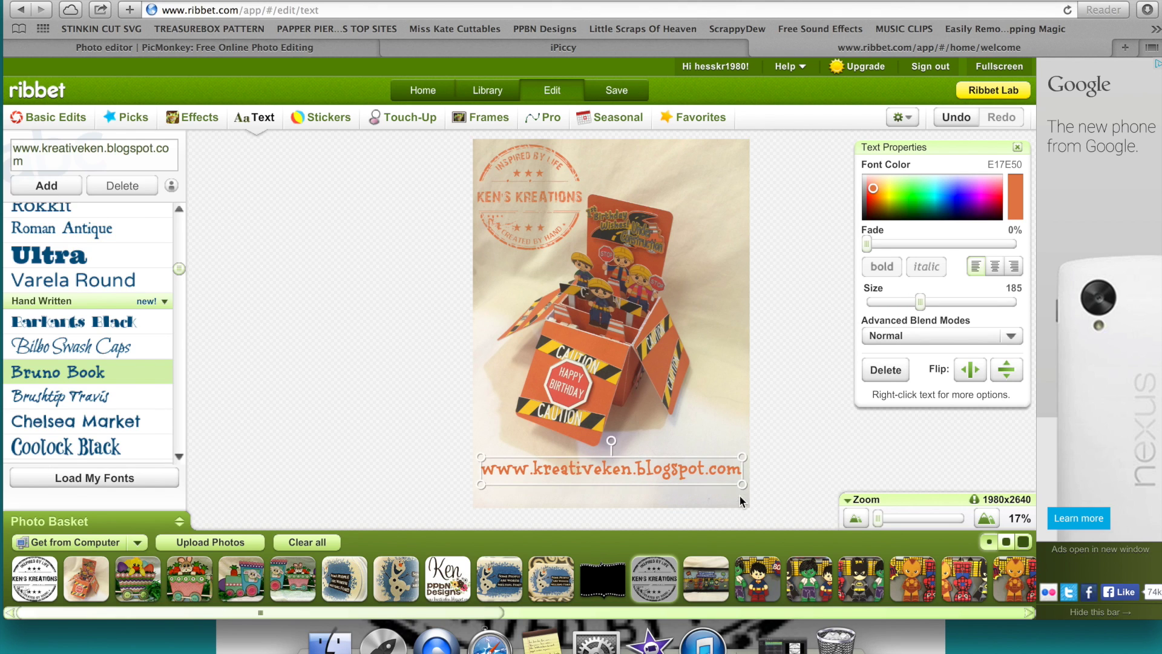
pyautogui.click(796, 428)
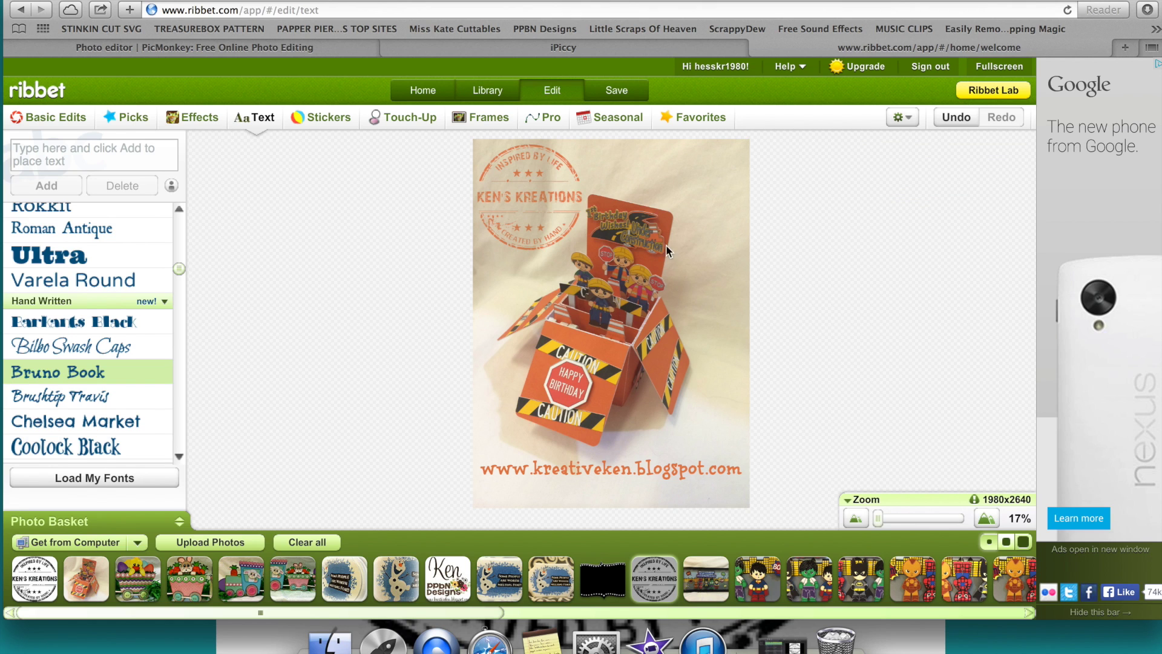
pyautogui.click(618, 90)
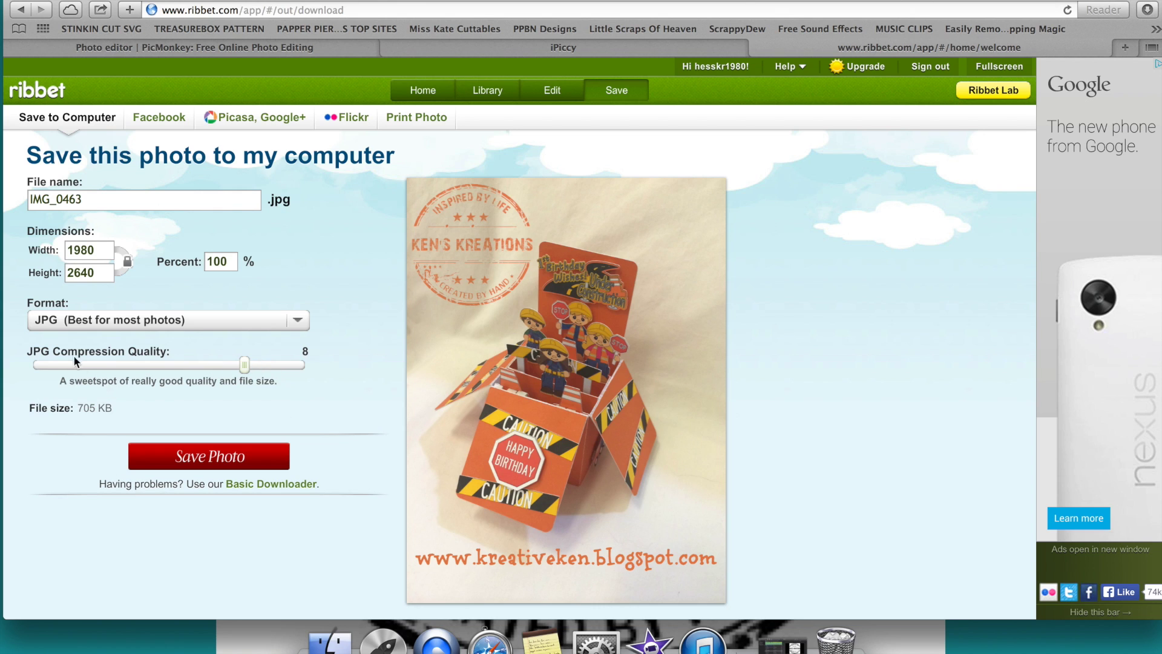
# - Set the JPG quality to 10 and rename the file to Construction
pyautogui.moveTo(244, 364); pyautogui.dragTo(300, 363)
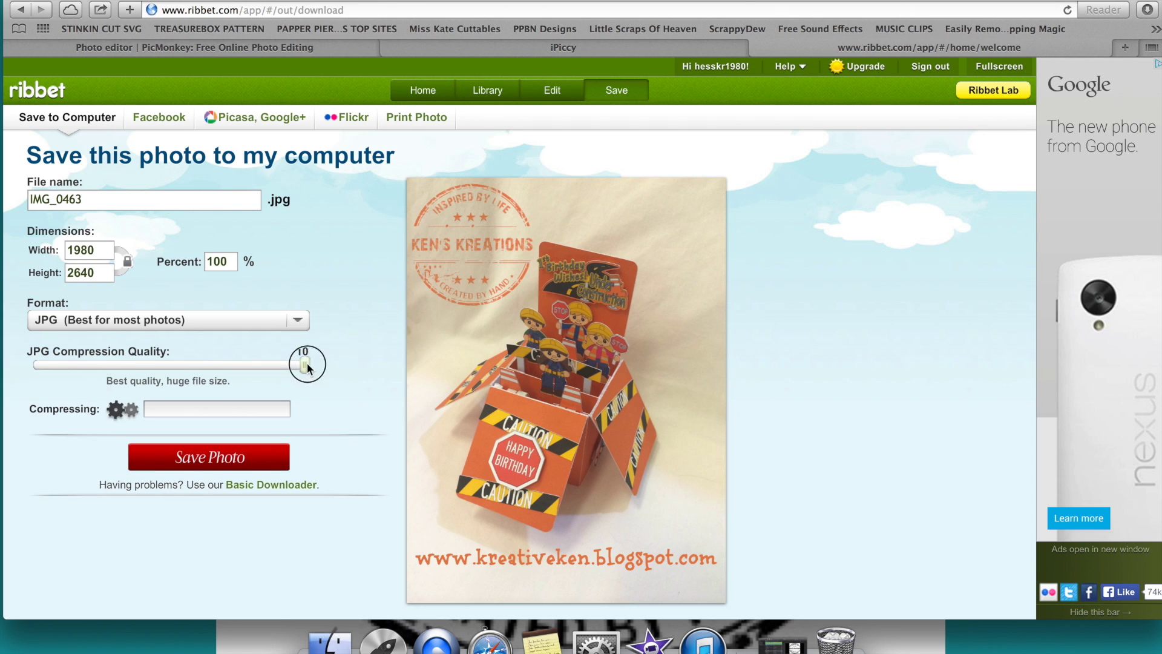
pyautogui.click(97, 197)
pyautogui.moveTo(97, 196); pyautogui.dragTo(2, 186)
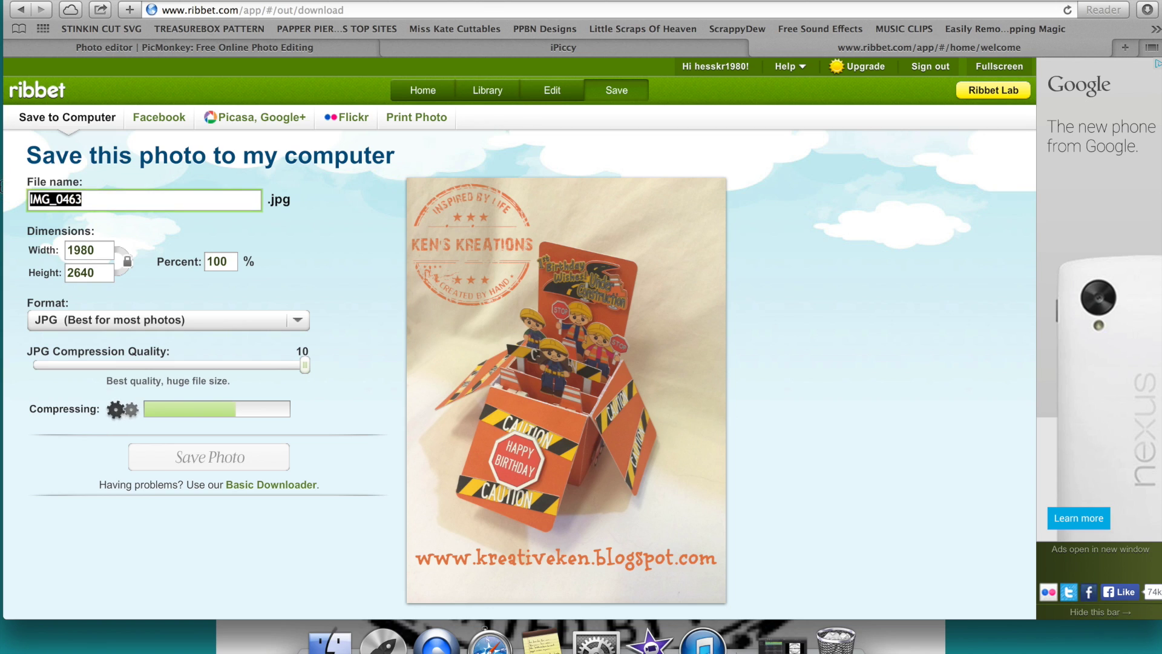
pyautogui.write('Construc')
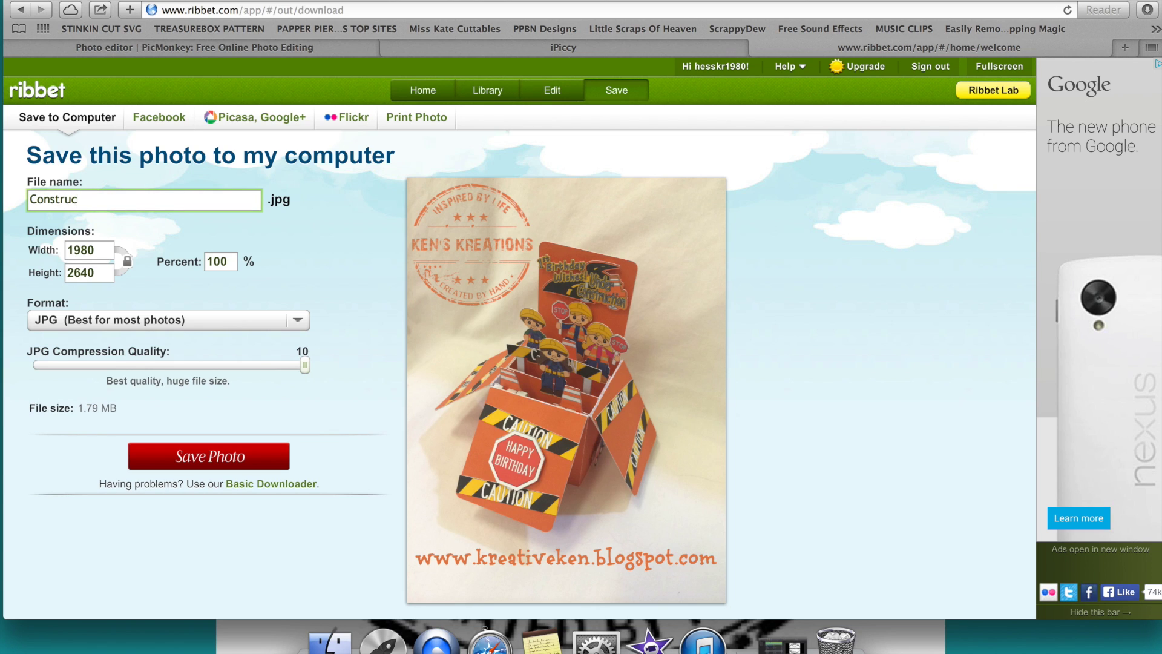
pyautogui.write('tion')
# - Save Construction.jpg to the Desktop and close the photo
pyautogui.click(206, 456)
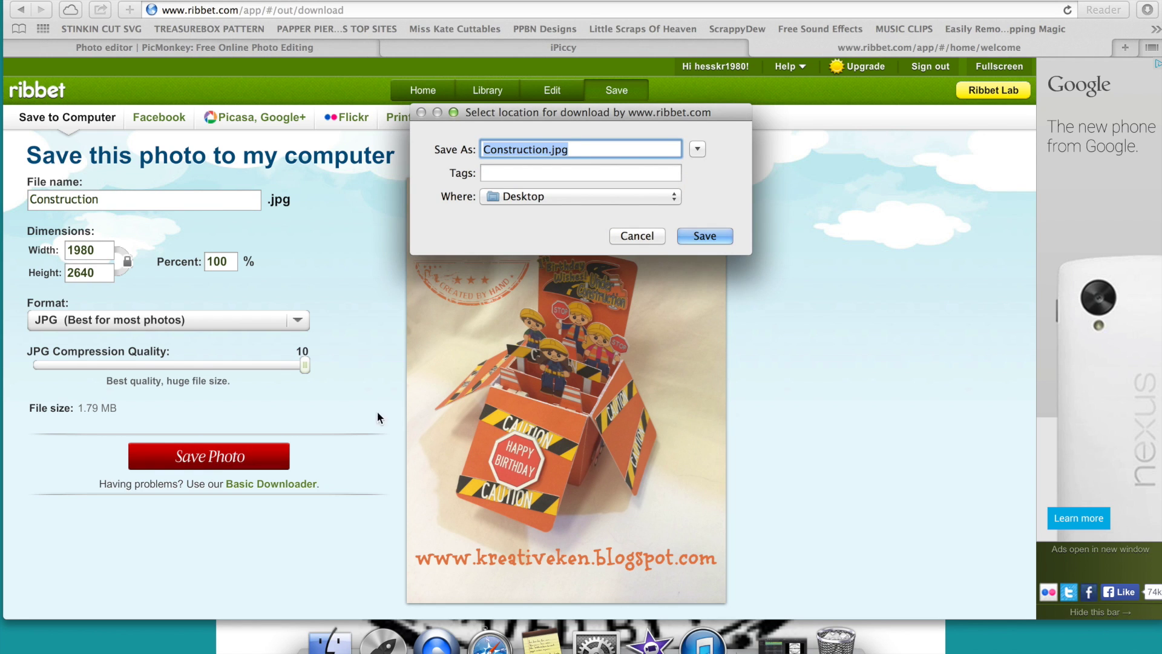
pyautogui.click(705, 237)
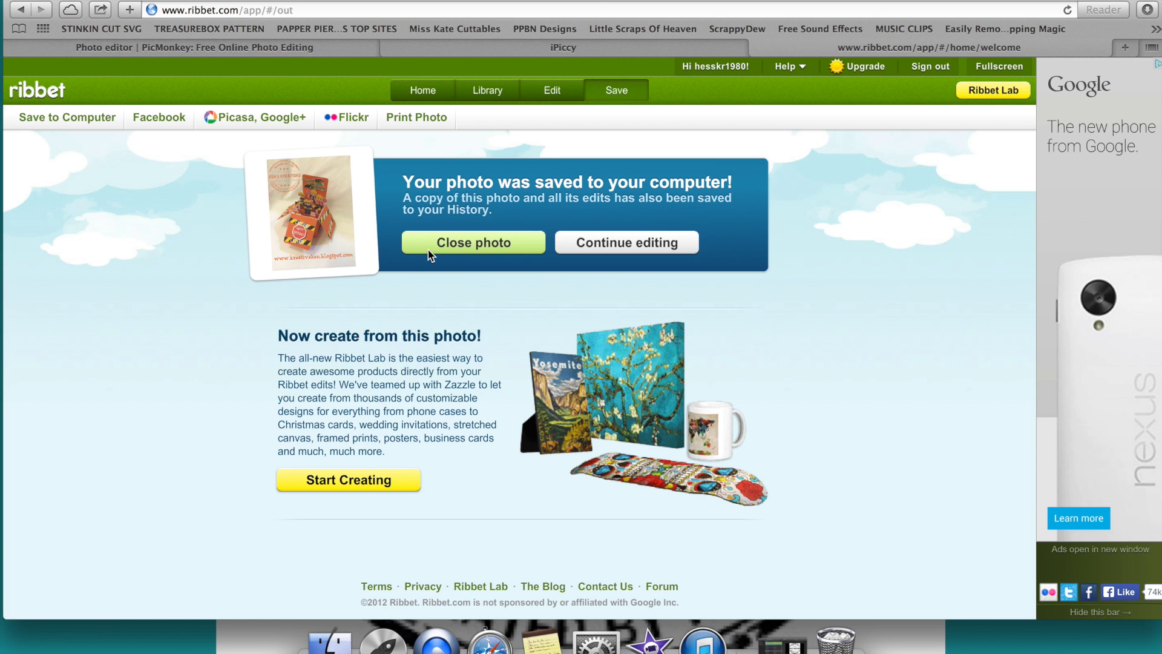
pyautogui.click(462, 247)
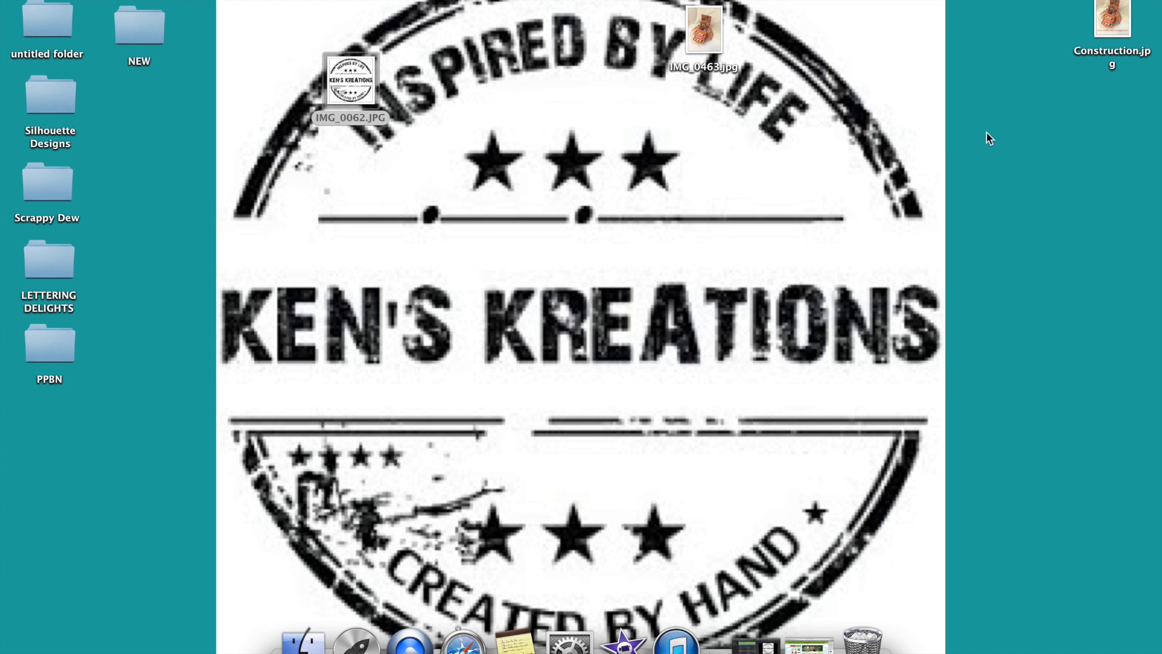
pyautogui.doubleClick(1115, 12)
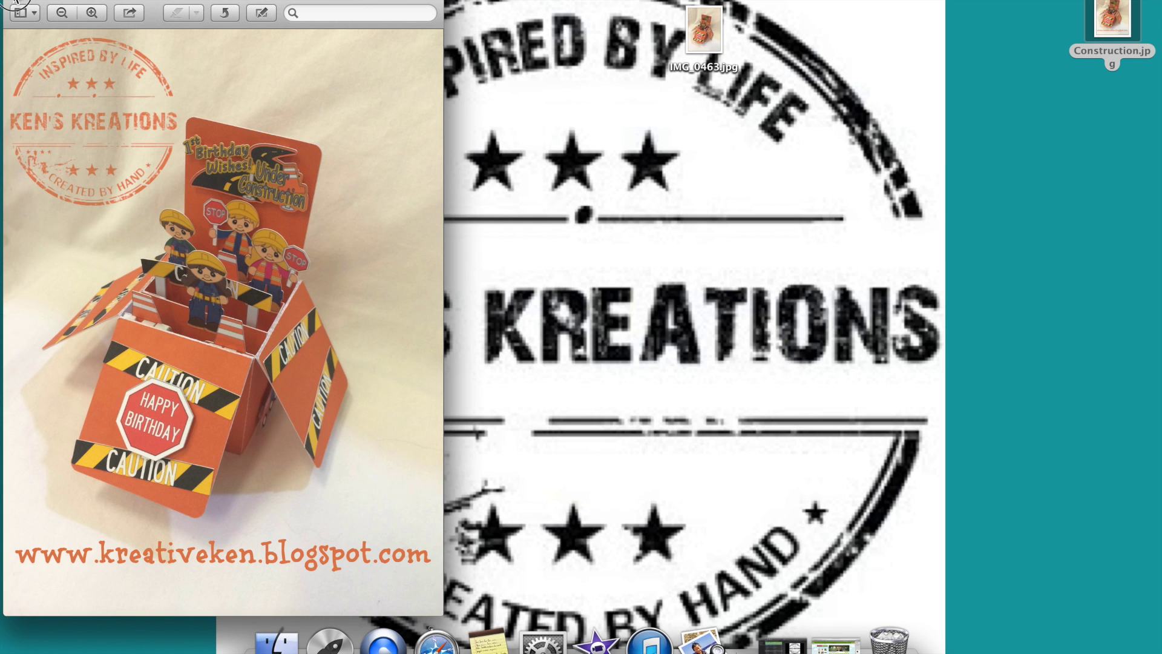
pyautogui.press('super+w')
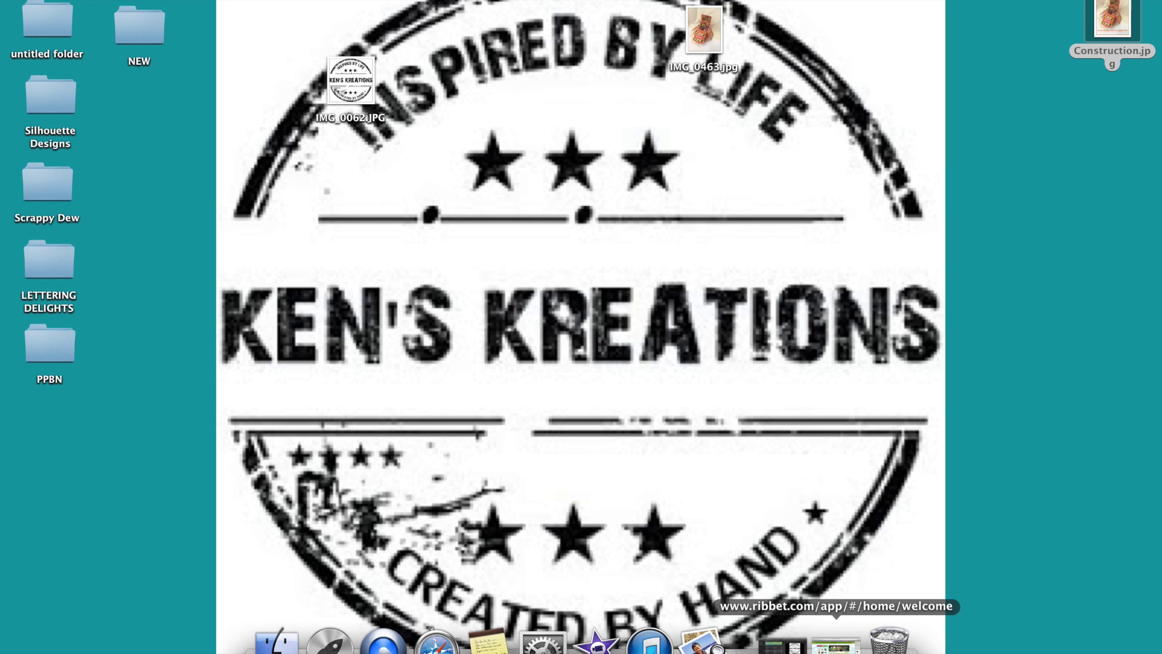
pyautogui.click(836, 642)
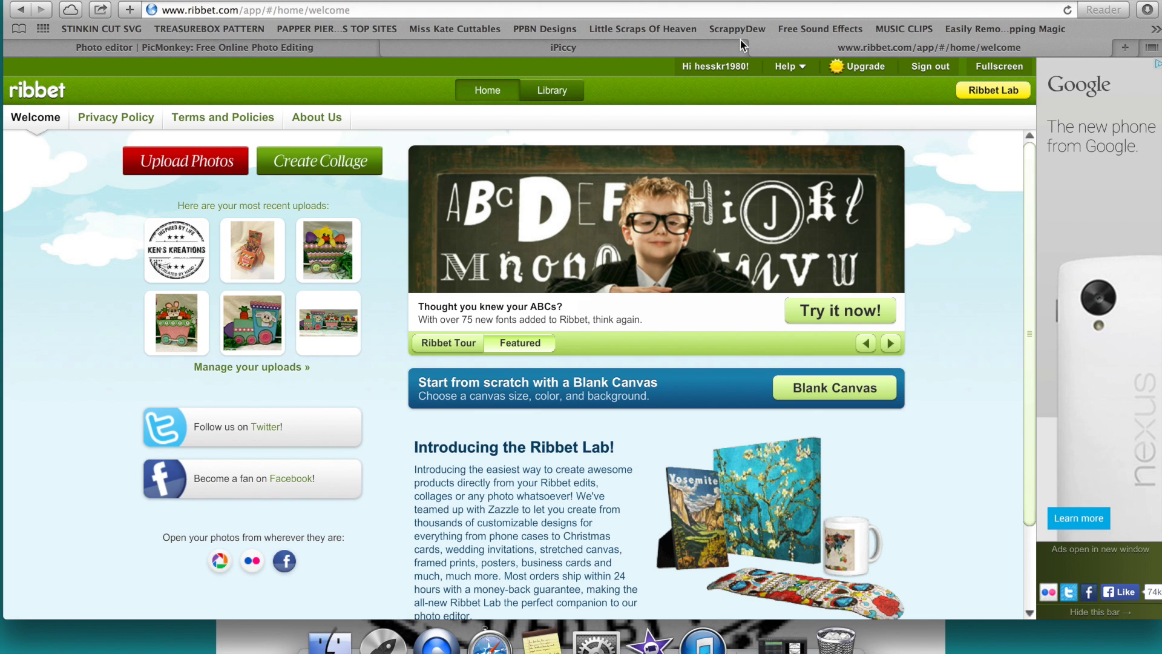